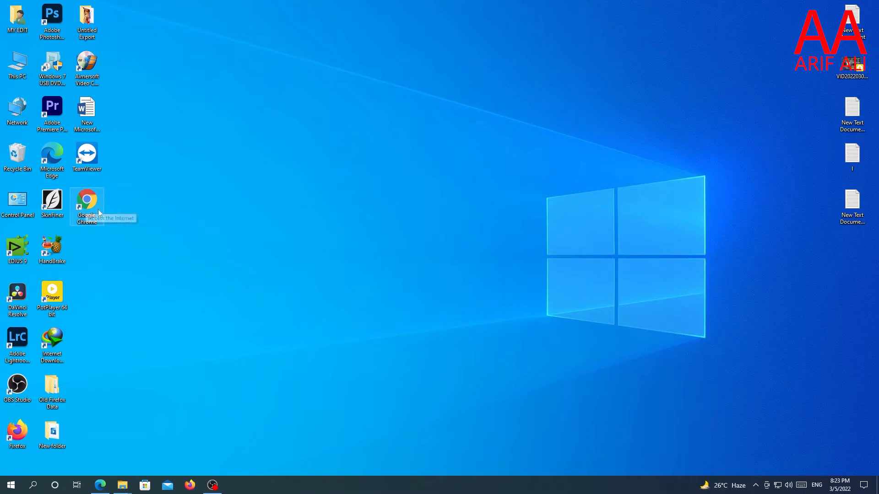
Open Google Chrome and search Google for "openshot"
{"action": "double_click", "coordinate": [89, 209]}
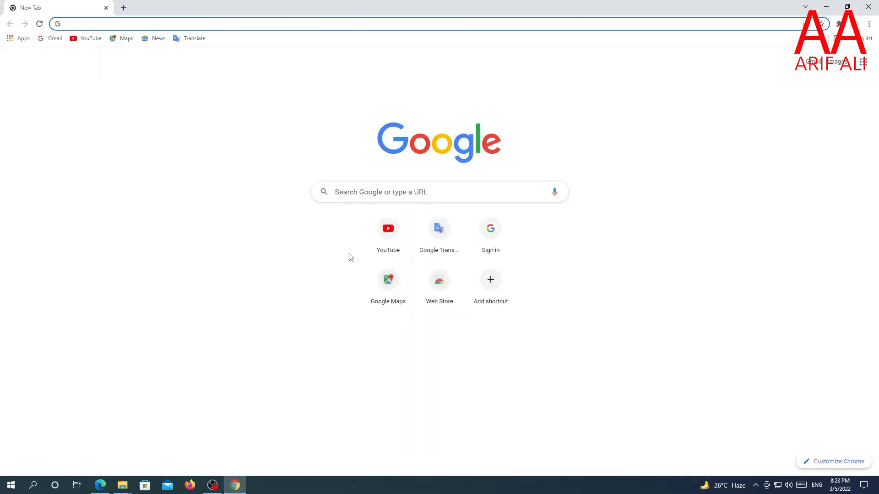
{"action": "left_click", "coordinate": [377, 194]}
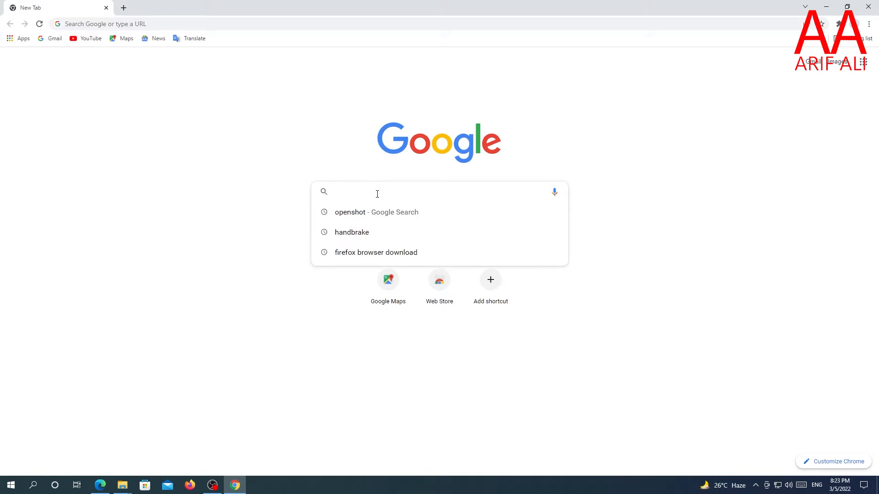
{"action": "type", "text": "op"}
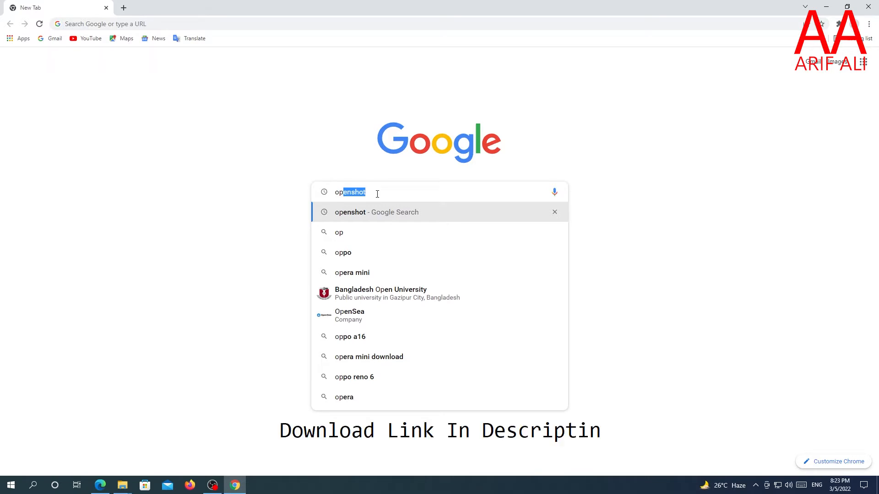
{"action": "type", "text": "e"}
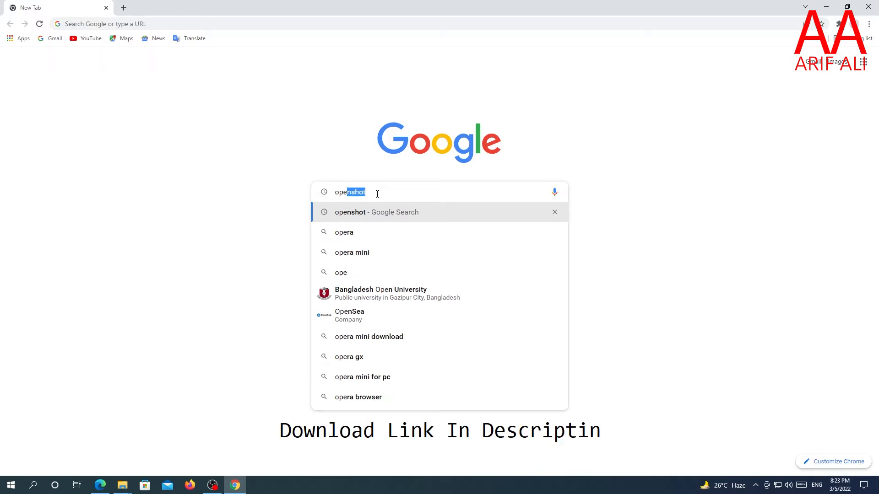
{"action": "type", "text": "n"}
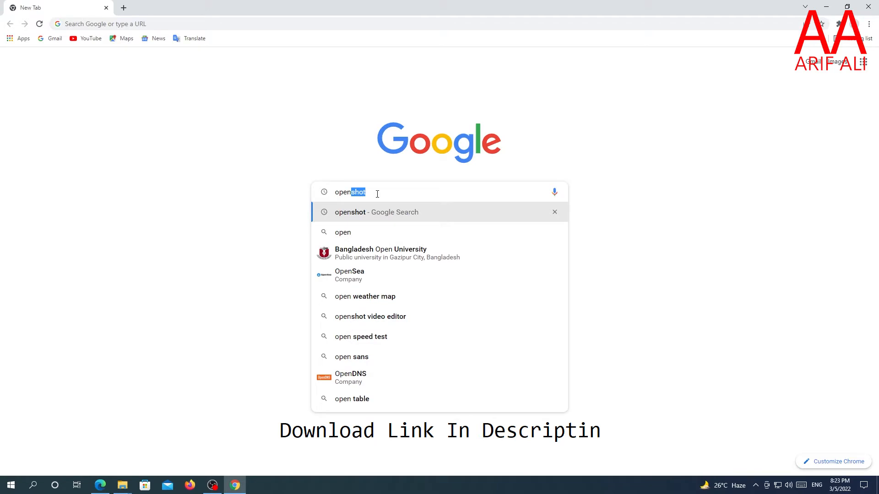
{"action": "type", "text": "s"}
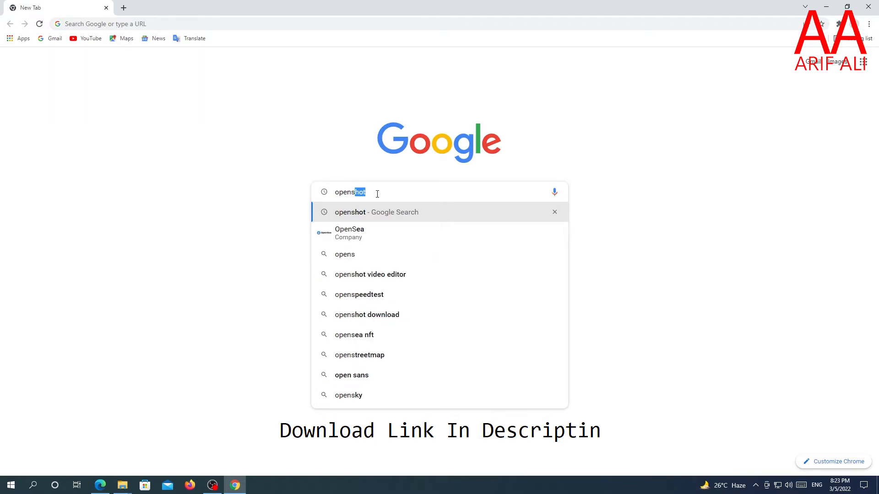
{"action": "type", "text": "h"}
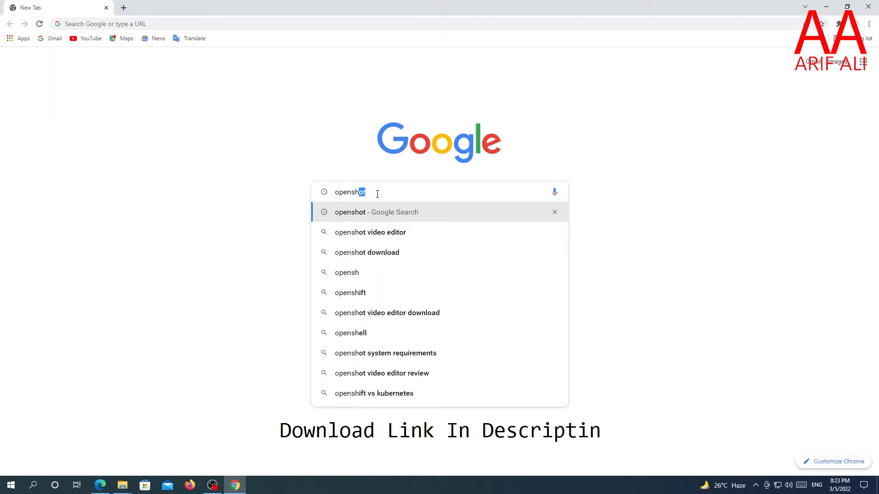
{"action": "type", "text": "ot"}
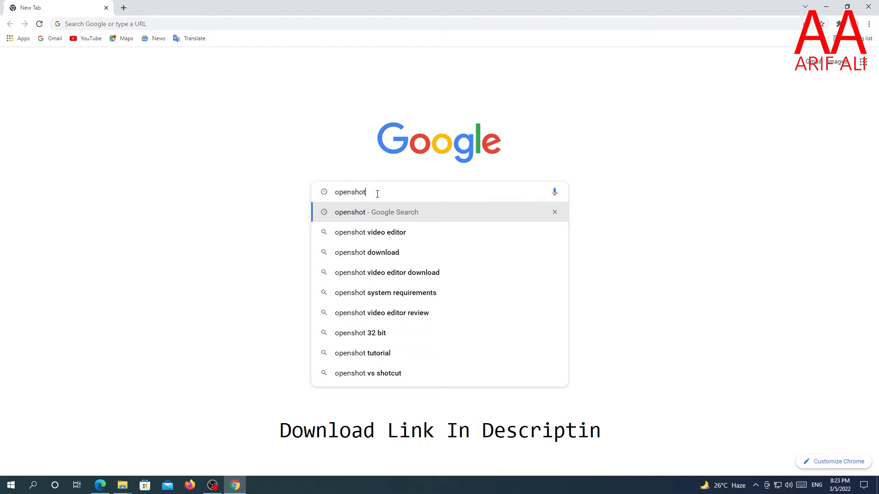
{"action": "key", "text": "Return"}
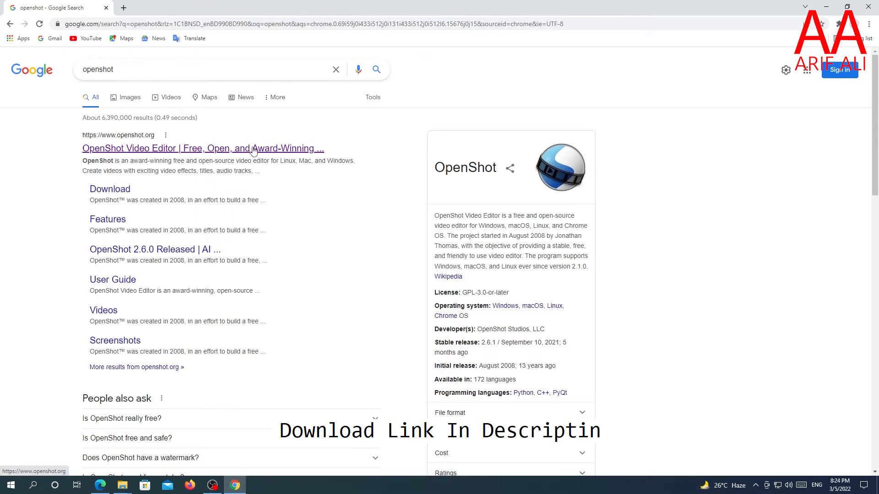
Open the official OpenShot website in a new tab and download the v2.6.1 Windows 64-bit installer
{"action": "right_click", "coordinate": [202, 153]}
{"action": "left_click", "coordinate": [216, 157]}
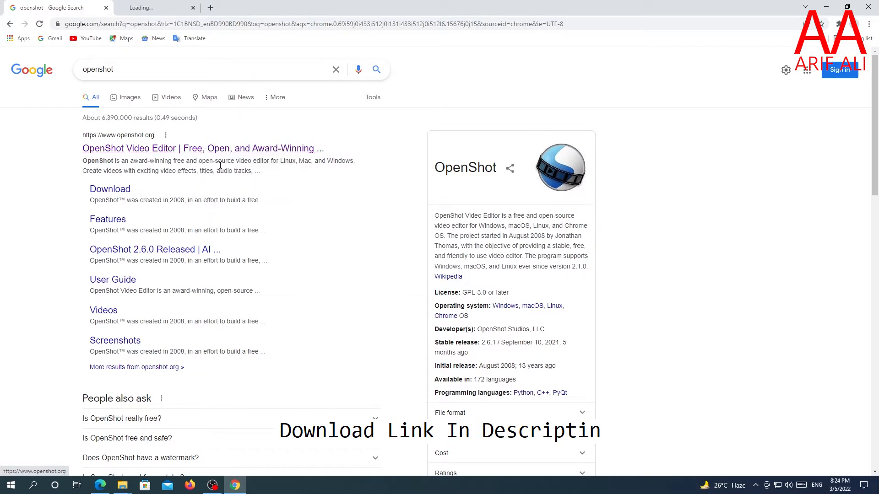
{"action": "left_click", "coordinate": [181, 4]}
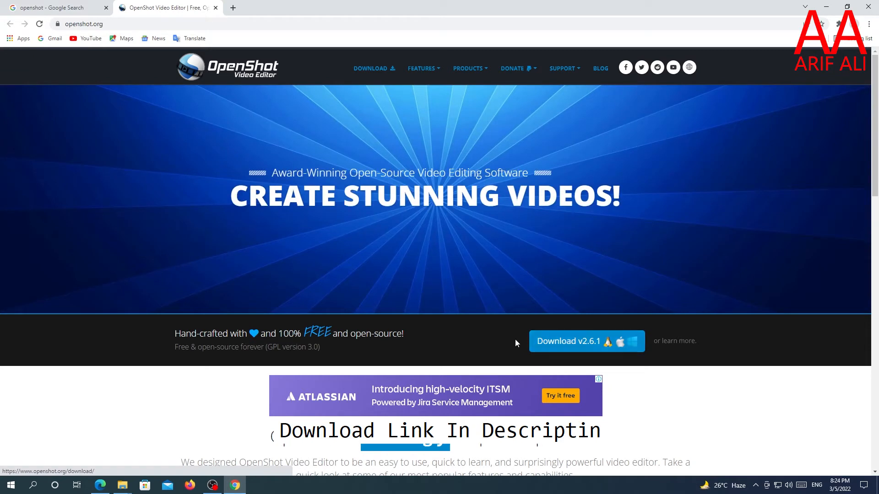
{"action": "left_click", "coordinate": [569, 346]}
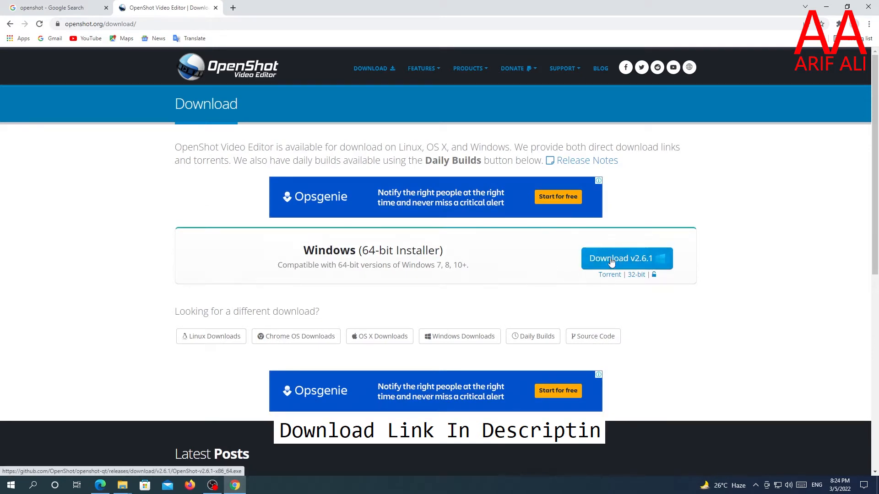
{"action": "left_click", "coordinate": [634, 259]}
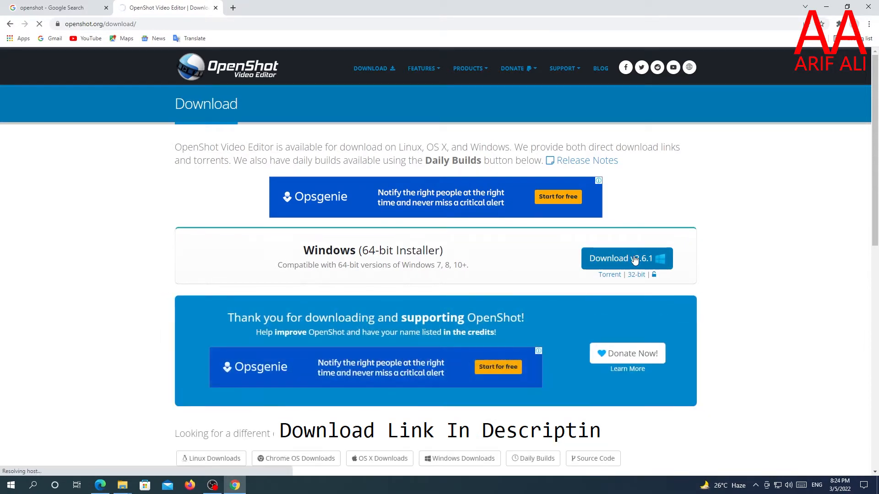
{"action": "left_click", "coordinate": [443, 283]}
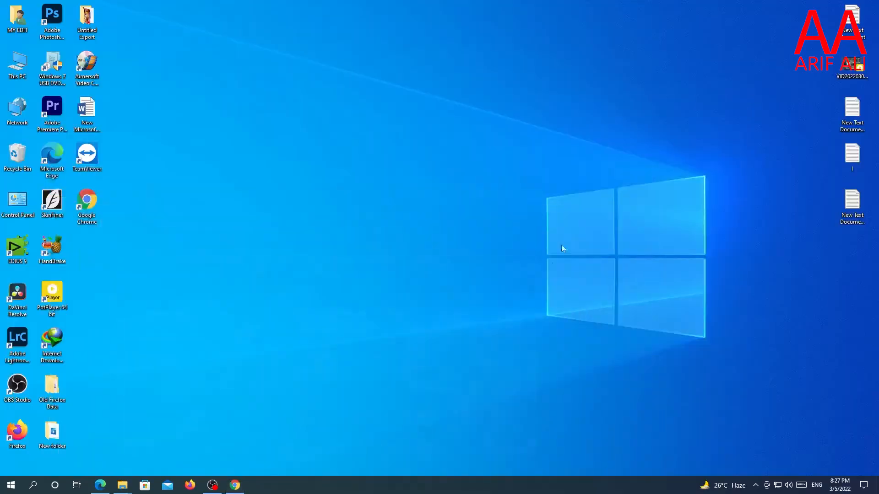
{"action": "right_click", "coordinate": [298, 141]}
{"action": "left_click", "coordinate": [321, 165]}
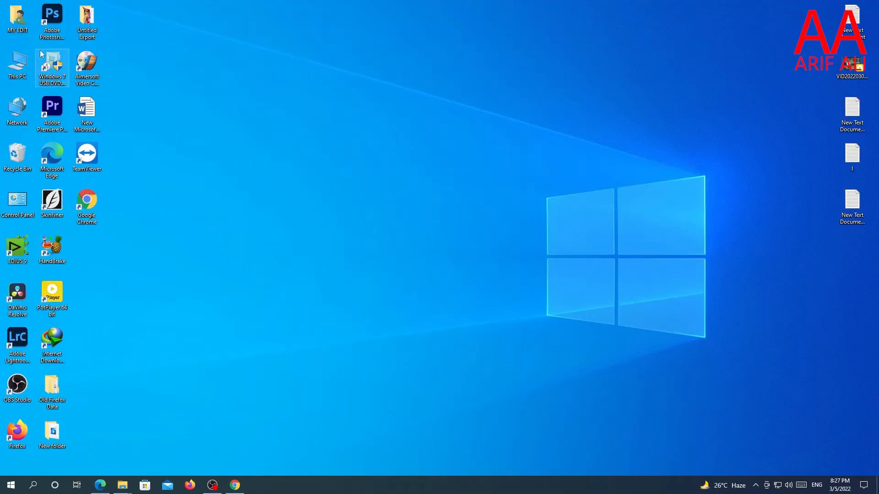
Run the OpenShot-v2.6.1-x86_64 installer from the Programs folder in Downloads, and minimise the folder window
{"action": "double_click", "coordinate": [16, 20]}
{"action": "left_click", "coordinate": [267, 103]}
{"action": "double_click", "coordinate": [267, 103]}
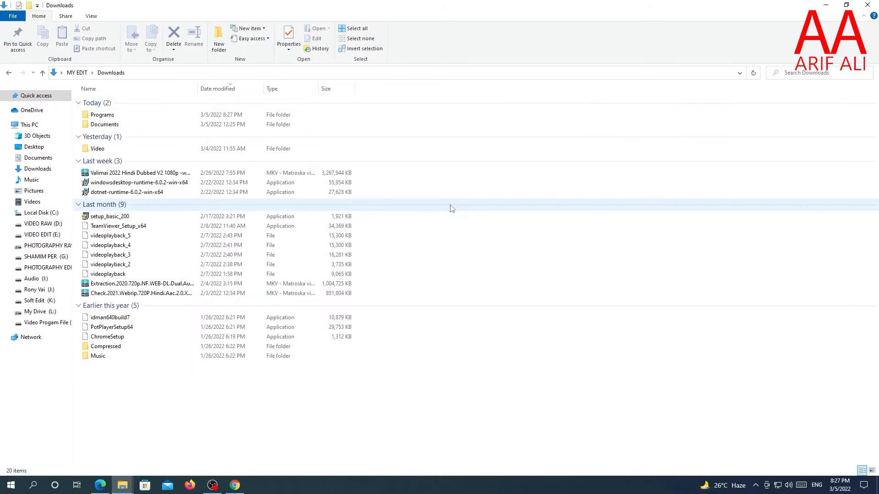
{"action": "double_click", "coordinate": [113, 114]}
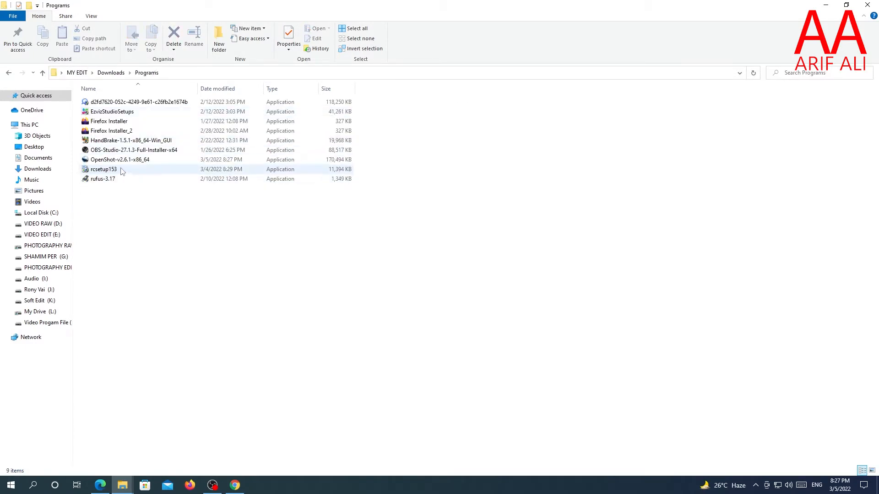
{"action": "left_click", "coordinate": [110, 161]}
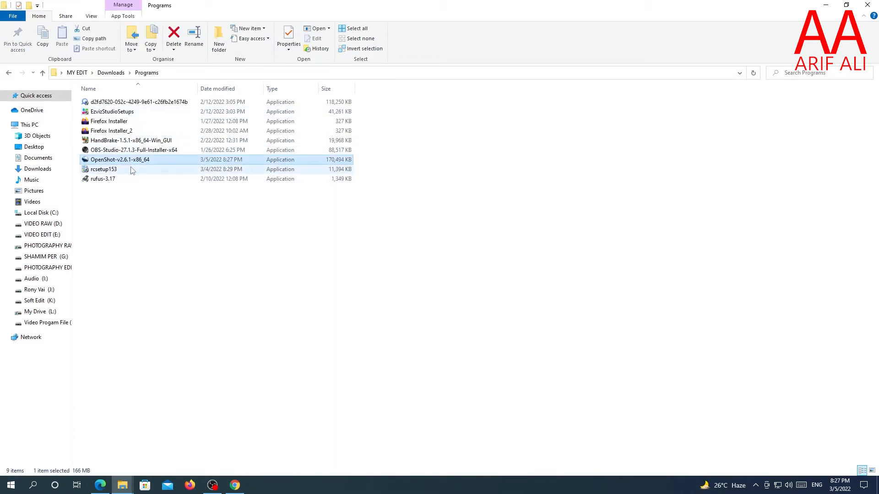
{"action": "double_click", "coordinate": [118, 161]}
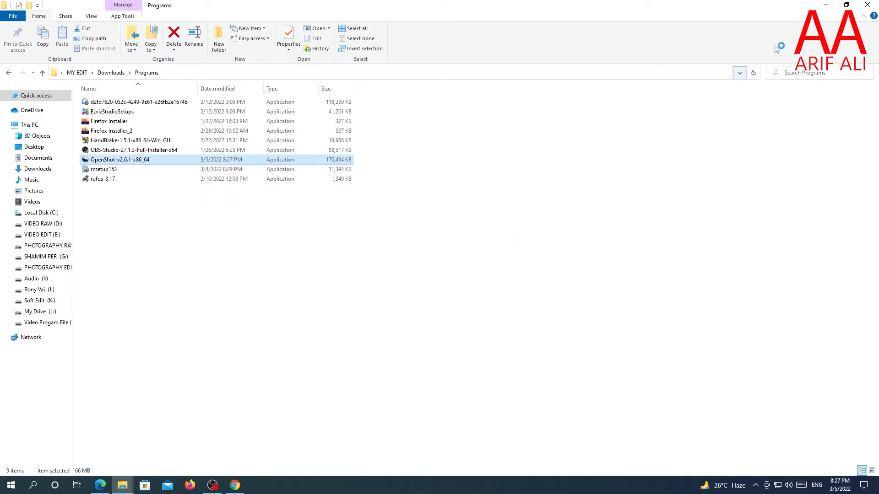
{"action": "left_click", "coordinate": [826, 5]}
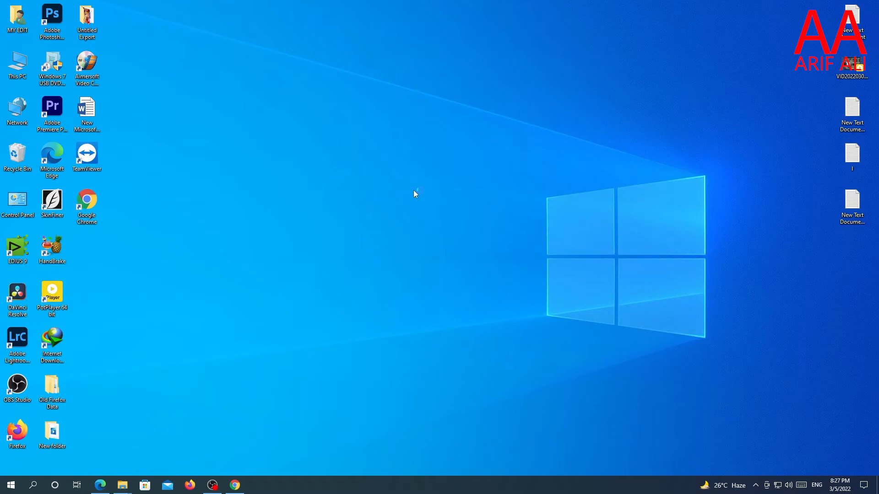
{"action": "right_click", "coordinate": [711, 59]}
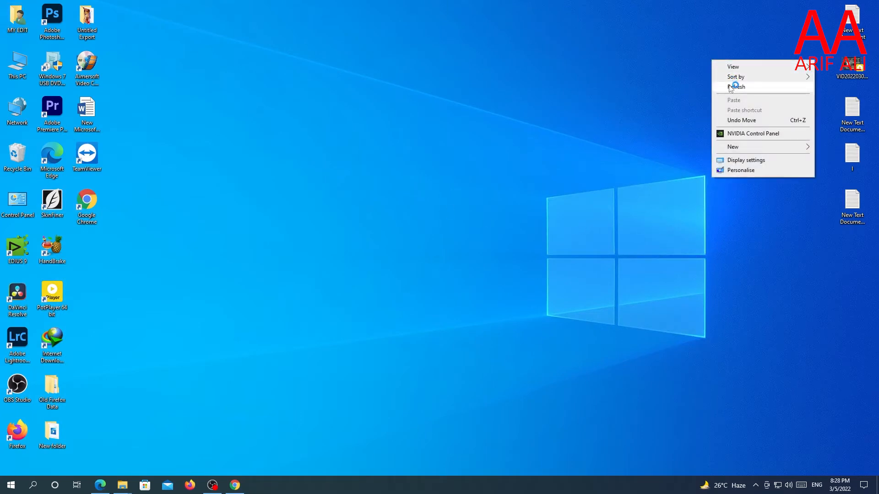
{"action": "left_click", "coordinate": [732, 86]}
{"action": "right_click", "coordinate": [701, 52]}
{"action": "left_click", "coordinate": [723, 78]}
{"action": "right_click", "coordinate": [694, 46]}
{"action": "left_click", "coordinate": [716, 73]}
{"action": "right_click", "coordinate": [682, 41]}
{"action": "left_click", "coordinate": [702, 64]}
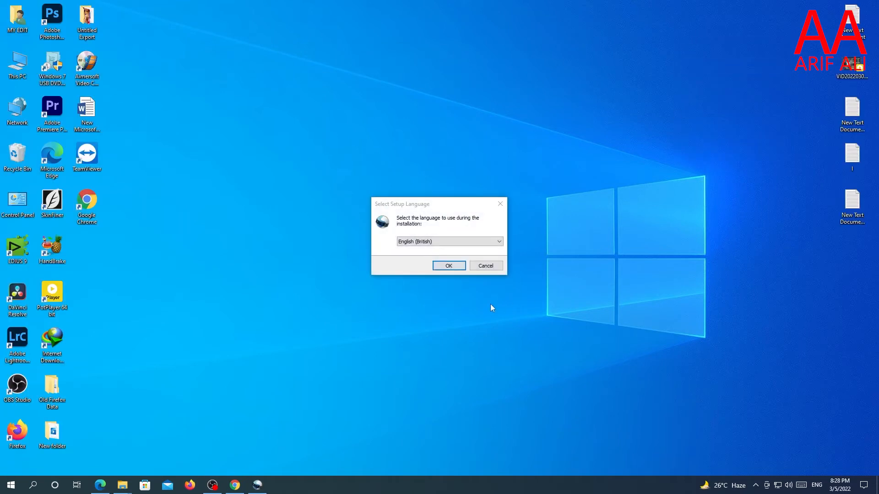
Continue the setup in English (British), accepting the licence agreement and the default destination folder
{"action": "left_click", "coordinate": [449, 266]}
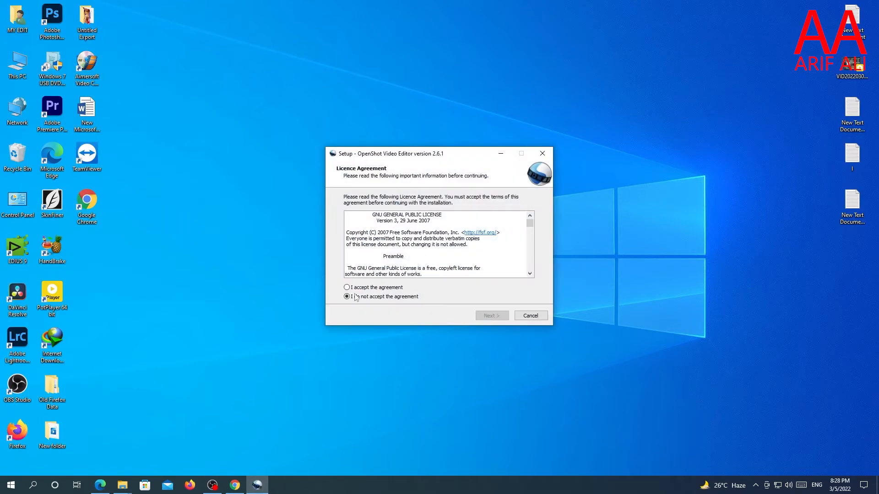
{"action": "left_click", "coordinate": [346, 288]}
{"action": "left_click", "coordinate": [492, 316]}
{"action": "left_click", "coordinate": [494, 317]}
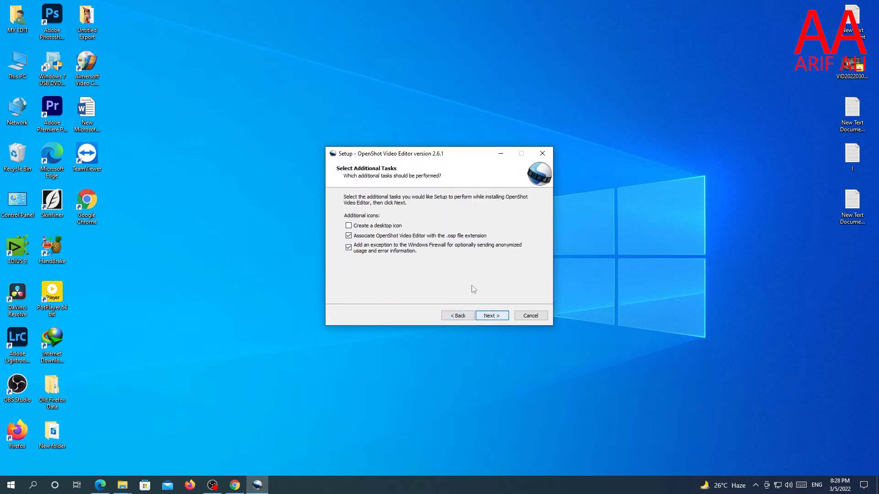
Add a desktop icon to the setup tasks, install OpenShot, and finish with Launch OpenShot Video Editor enabled
{"action": "left_click", "coordinate": [350, 227]}
{"action": "left_click", "coordinate": [489, 316]}
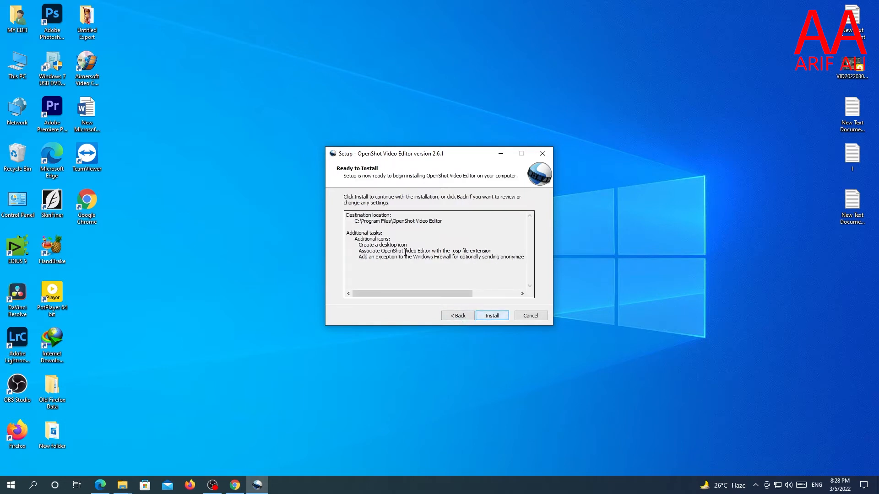
{"action": "left_click", "coordinate": [498, 318]}
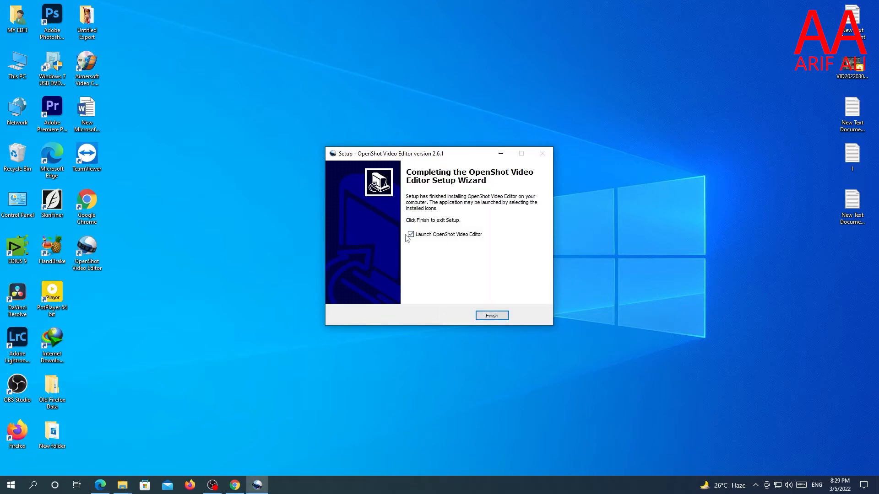
{"action": "left_click", "coordinate": [490, 317]}
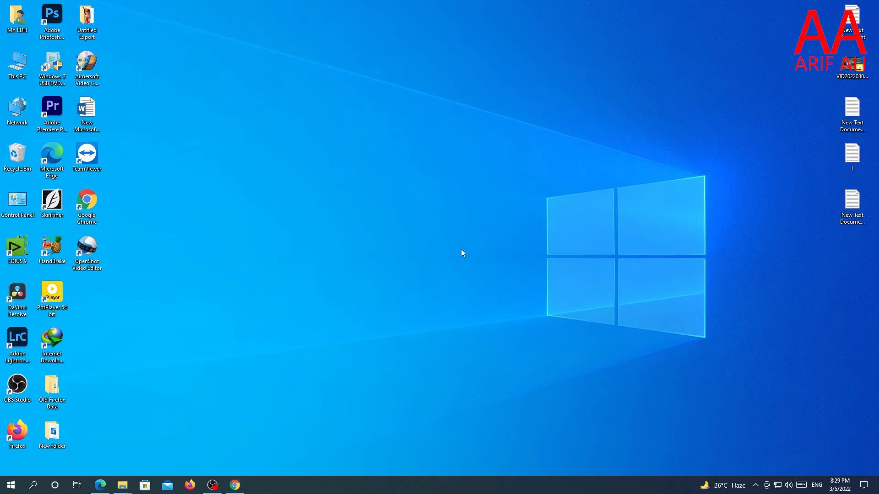
{"action": "right_click", "coordinate": [374, 166]}
{"action": "left_click", "coordinate": [395, 191]}
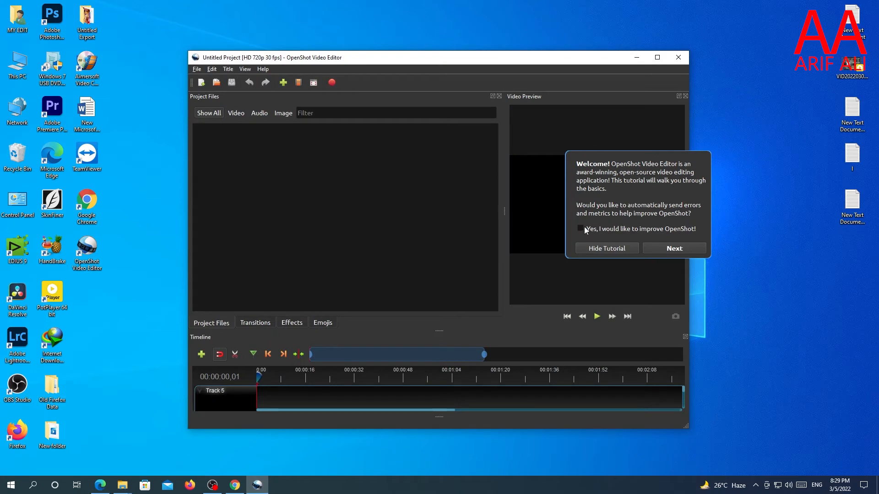
Go through OpenShot's welcome tutorial pages to the end without opting in to sending errors and metrics
{"action": "left_click", "coordinate": [665, 250]}
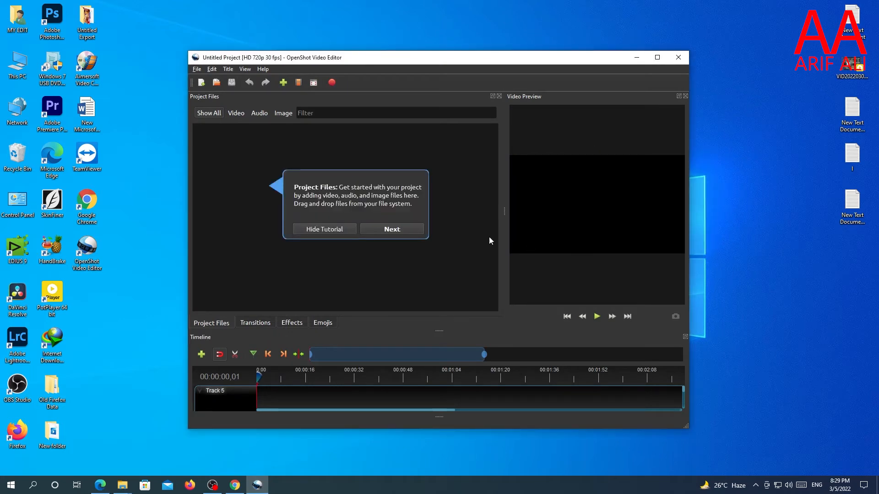
{"action": "left_click", "coordinate": [380, 229]}
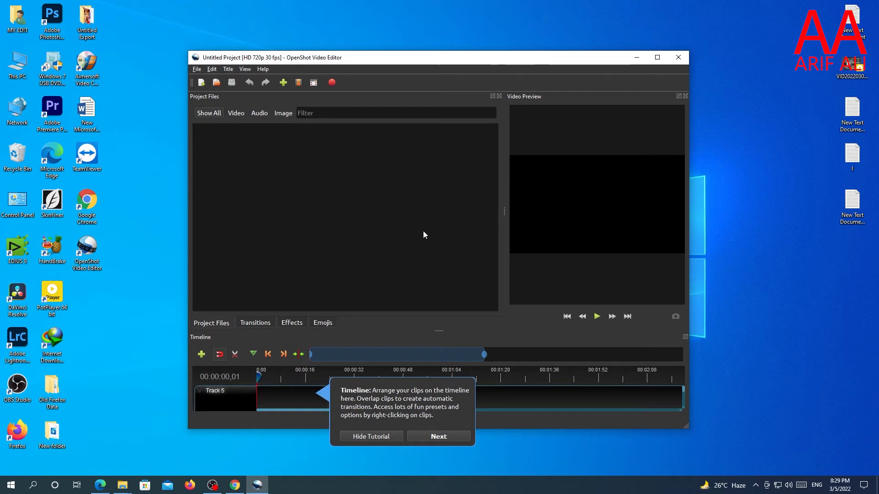
{"action": "left_click", "coordinate": [436, 438]}
{"action": "left_click", "coordinate": [717, 361]}
{"action": "left_click", "coordinate": [447, 125]}
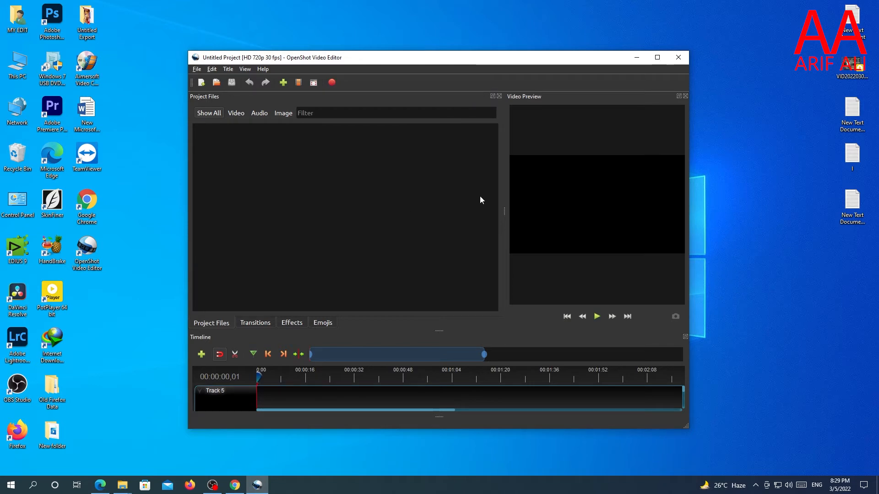
Maximise the OpenShot window, enlarge the Timeline and Video Preview areas, and show all project files
{"action": "double_click", "coordinate": [435, 58]}
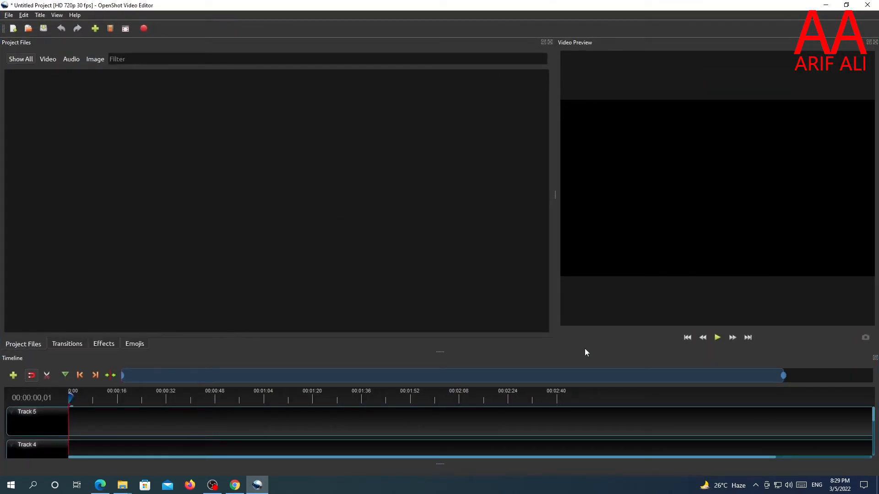
{"action": "left_click_drag", "start_coordinate": [441, 352], "coordinate": [435, 278]}
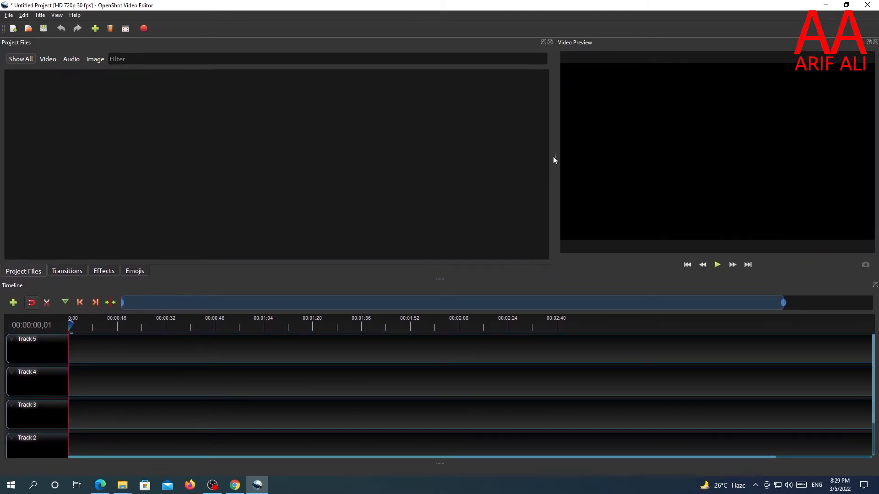
{"action": "left_click_drag", "start_coordinate": [555, 158], "coordinate": [493, 158]}
{"action": "left_click_drag", "start_coordinate": [442, 279], "coordinate": [443, 268]}
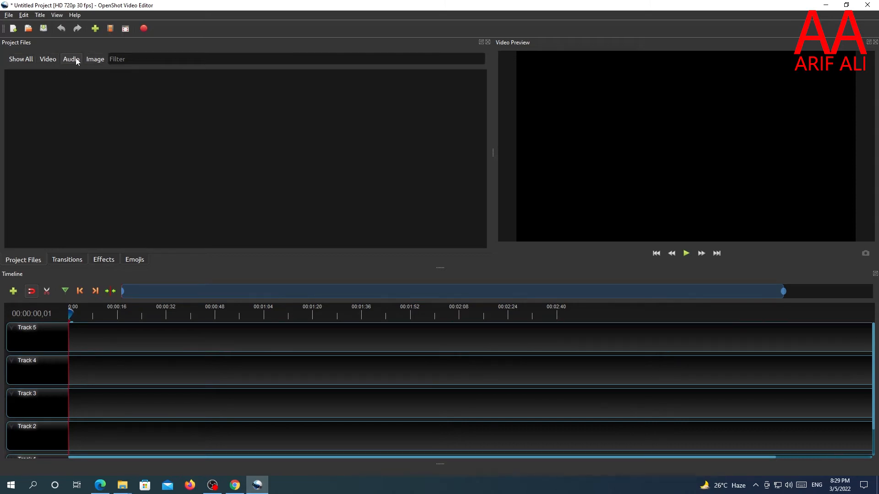
{"action": "left_click", "coordinate": [13, 59]}
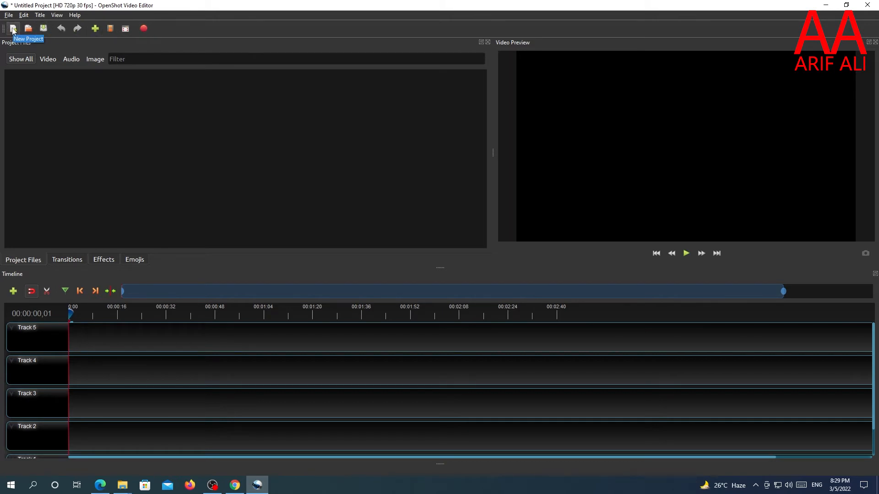
{"action": "left_click", "coordinate": [48, 59]}
{"action": "right_click", "coordinate": [102, 106]}
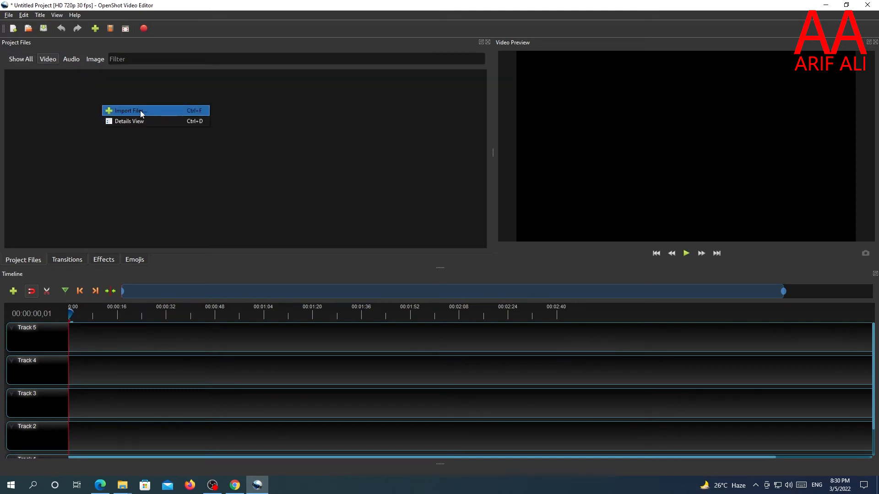
{"action": "left_click", "coordinate": [137, 111]}
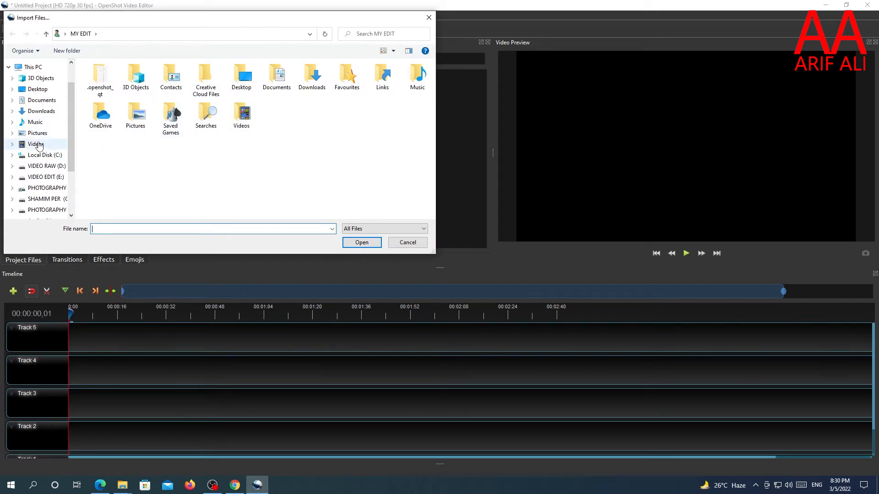
{"action": "left_click", "coordinate": [42, 91]}
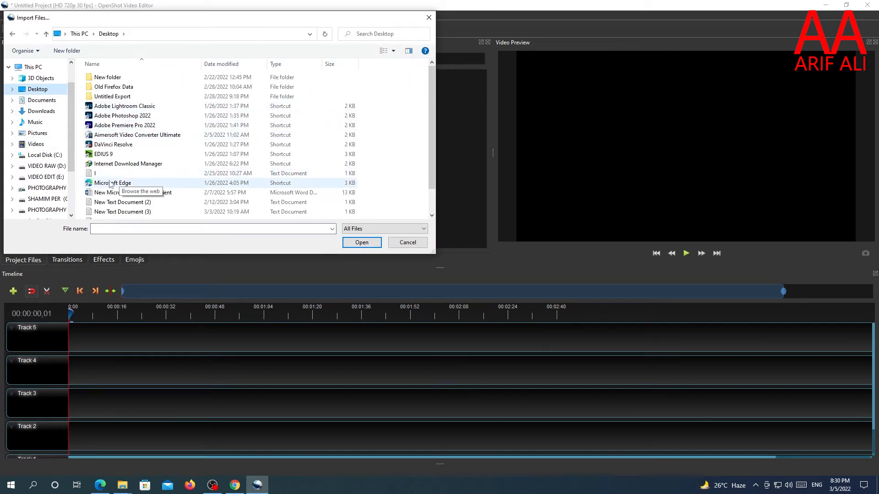
{"action": "scroll", "coordinate": [129, 183], "scroll_direction": "down", "scroll_amount": 1}
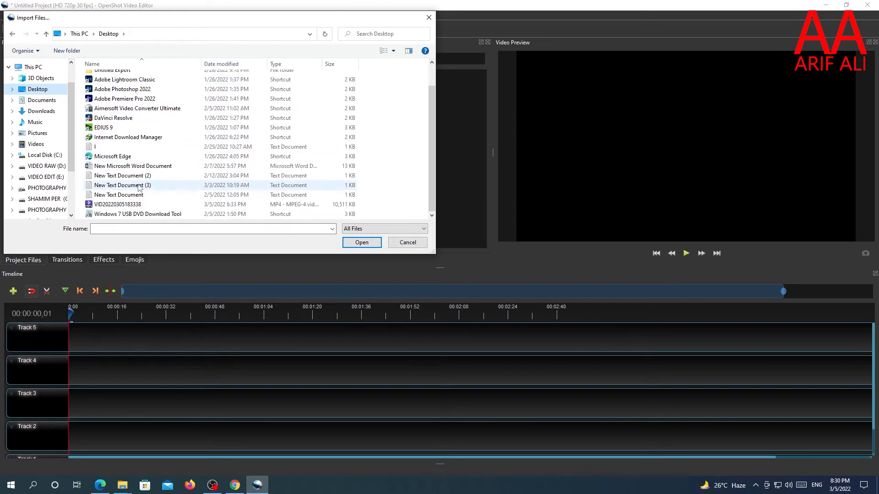
{"action": "left_click", "coordinate": [125, 206]}
{"action": "left_click", "coordinate": [361, 242]}
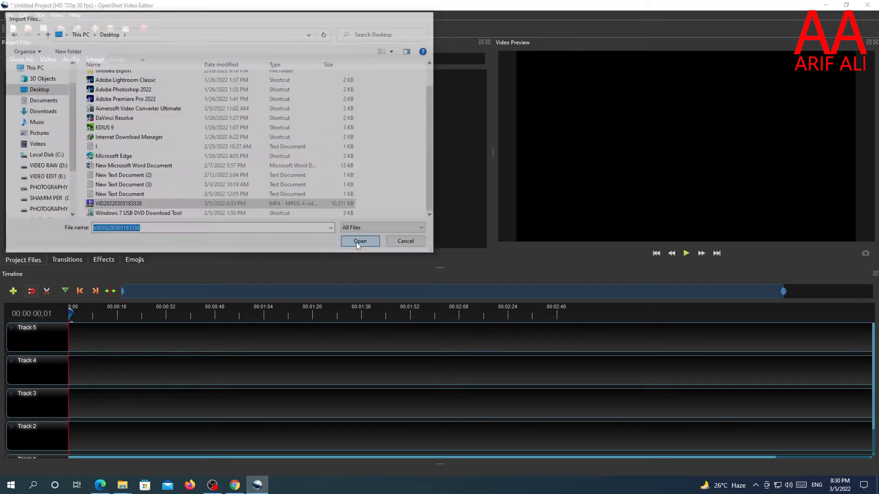
Place two copies of the imported video end to end on Track 5, starting at the beginning of the timeline
{"action": "left_click_drag", "start_coordinate": [39, 96], "coordinate": [91, 334]}
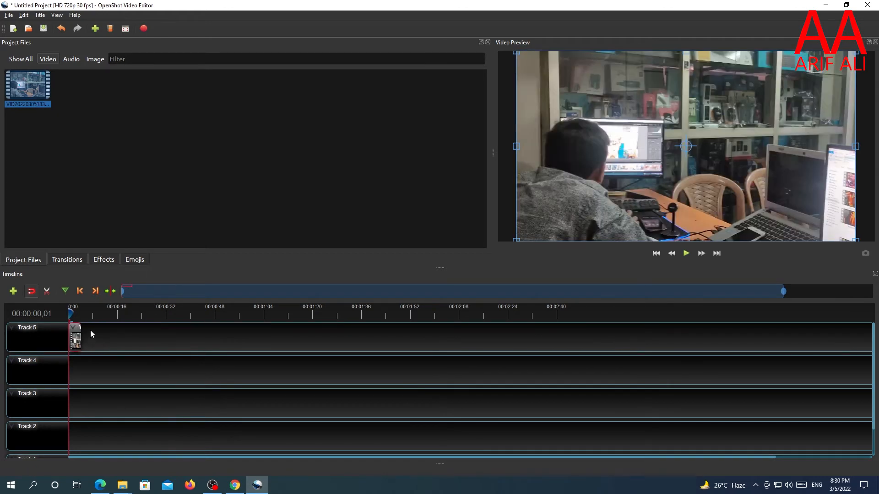
{"action": "left_click_drag", "start_coordinate": [783, 289], "coordinate": [141, 294]}
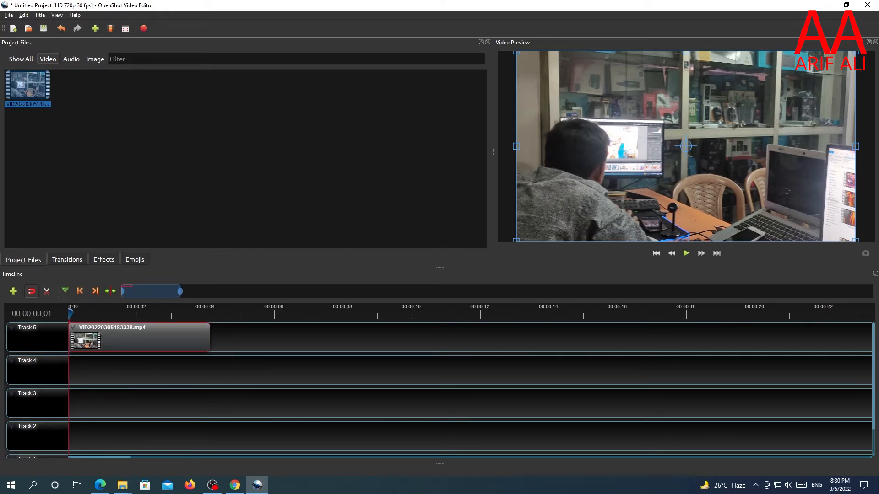
{"action": "mouse_move", "coordinate": [71, 313]}
{"action": "left_mouse_down"}
{"action": "mouse_move", "coordinate": [220, 315]}
{"action": "mouse_move", "coordinate": [73, 310]}
{"action": "mouse_move", "coordinate": [67, 320]}
{"action": "left_mouse_up"}
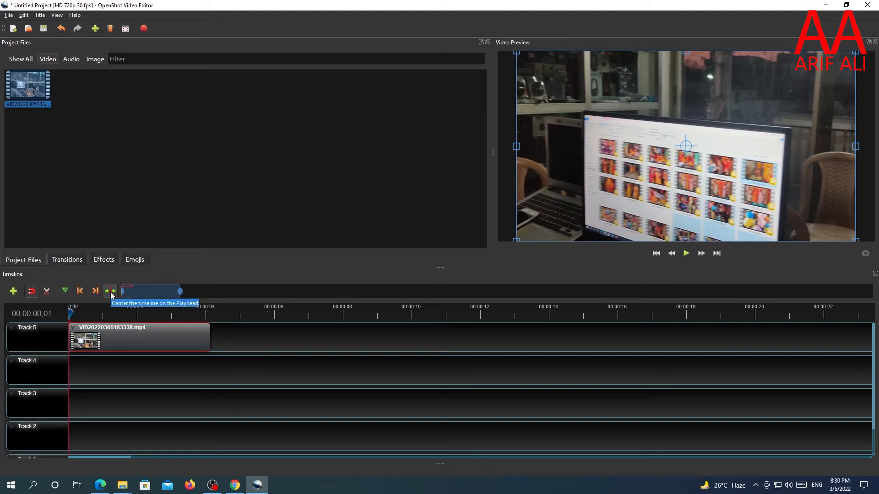
{"action": "left_click_drag", "start_coordinate": [73, 314], "coordinate": [159, 314]}
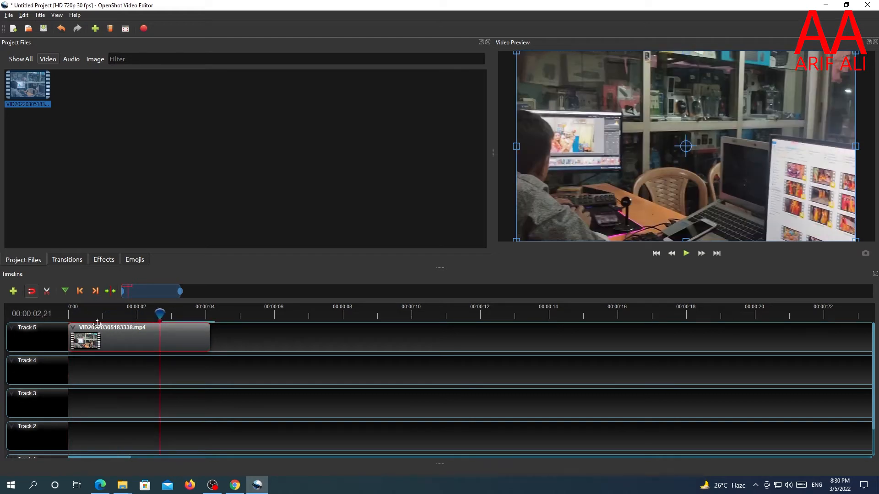
{"action": "left_click_drag", "start_coordinate": [160, 314], "coordinate": [70, 315]}
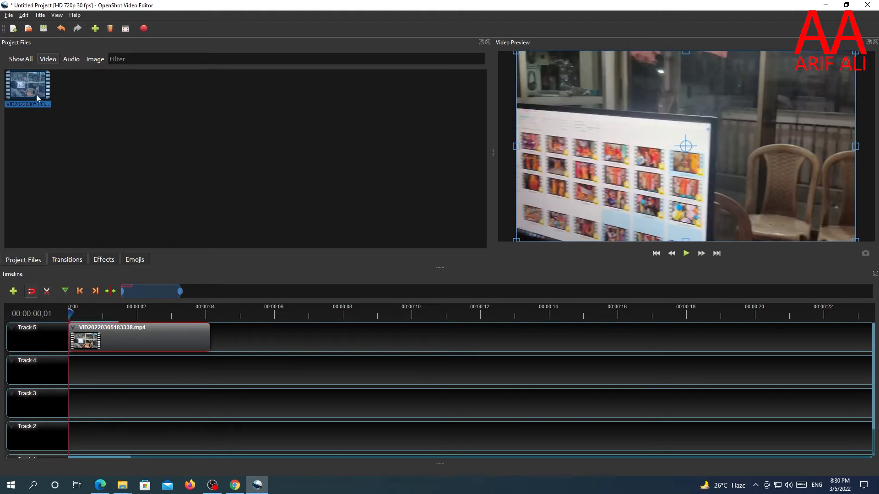
{"action": "left_click_drag", "start_coordinate": [31, 84], "coordinate": [213, 342]}
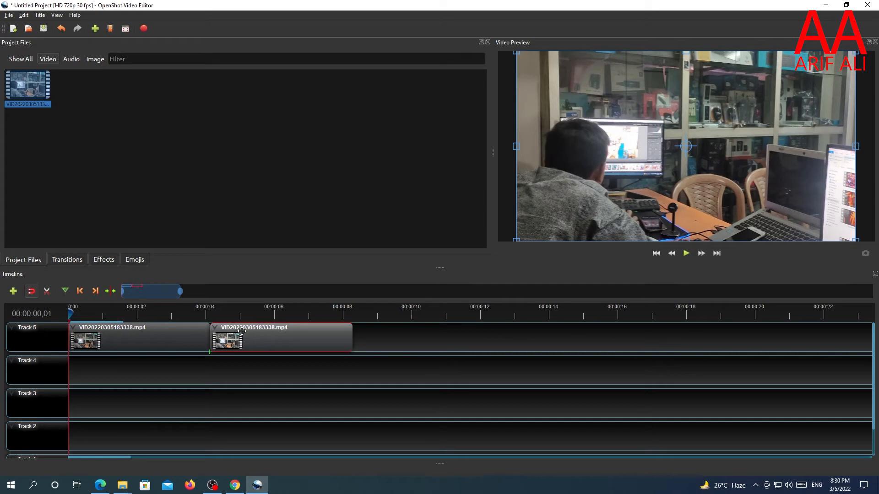
Use the Razor tool to split the first clip at about 2 seconds and the second at about 6 seconds
{"action": "left_click_drag", "start_coordinate": [73, 313], "coordinate": [136, 314]}
{"action": "left_click", "coordinate": [47, 291]}
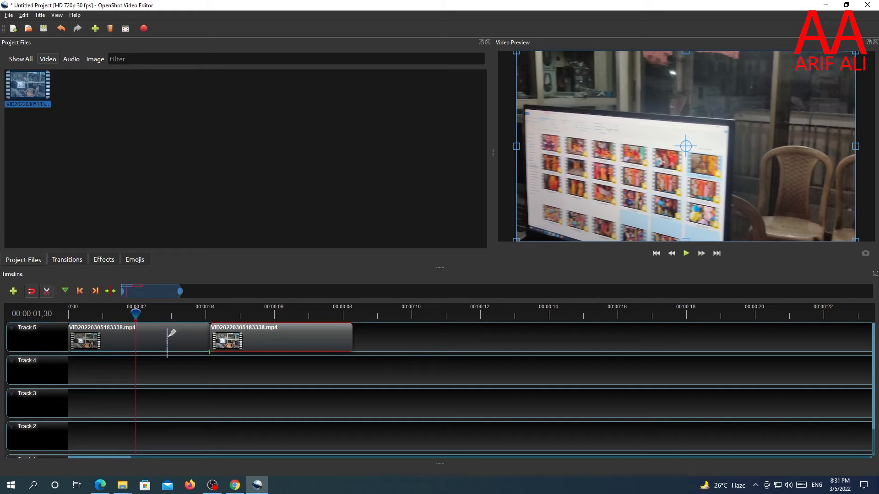
{"action": "left_click", "coordinate": [135, 331]}
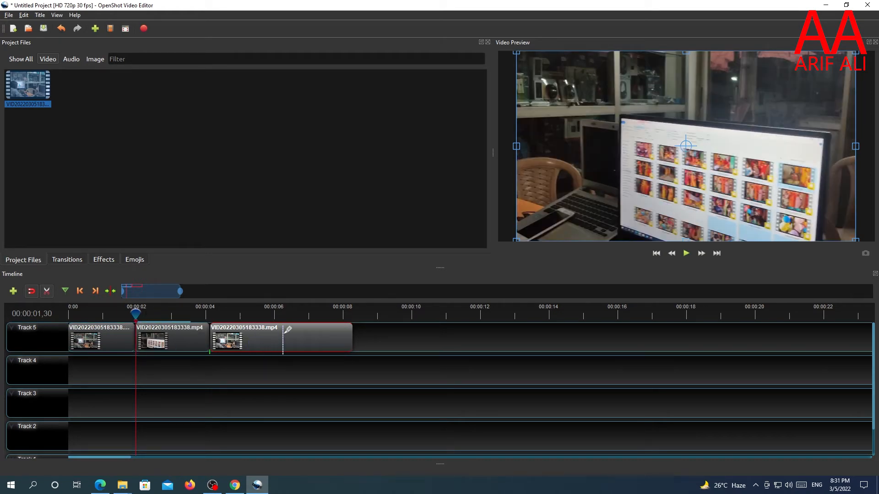
{"action": "left_click", "coordinate": [284, 330]}
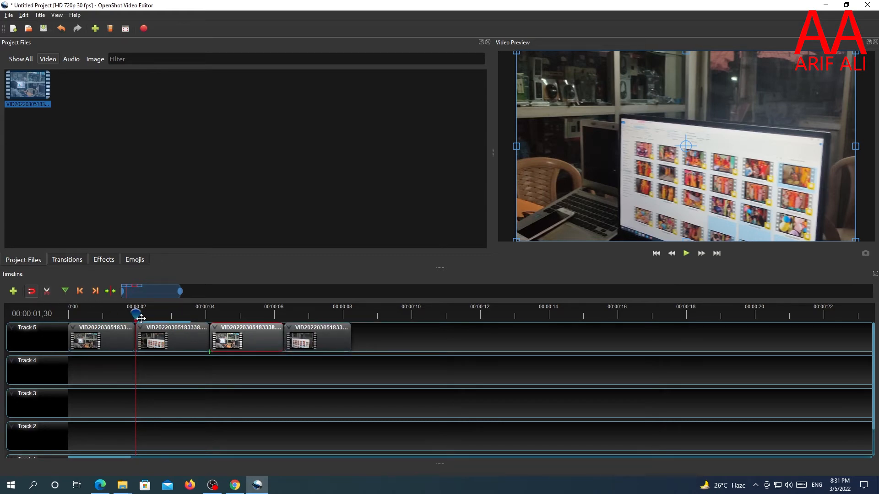
Look through the Effects, Transitions and Emojis libraries, trying out the Barr ripple 10 transition
{"action": "left_click_drag", "start_coordinate": [136, 314], "coordinate": [101, 315]}
{"action": "left_click", "coordinate": [105, 260]}
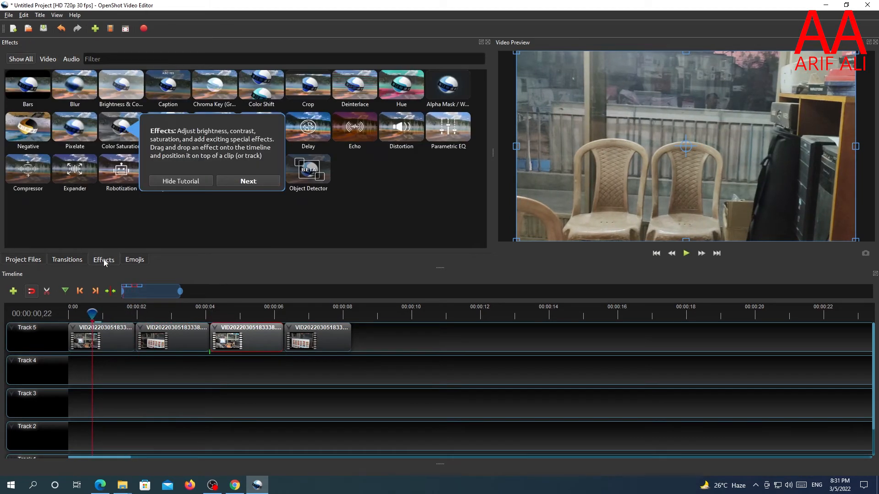
{"action": "left_click", "coordinate": [67, 260]}
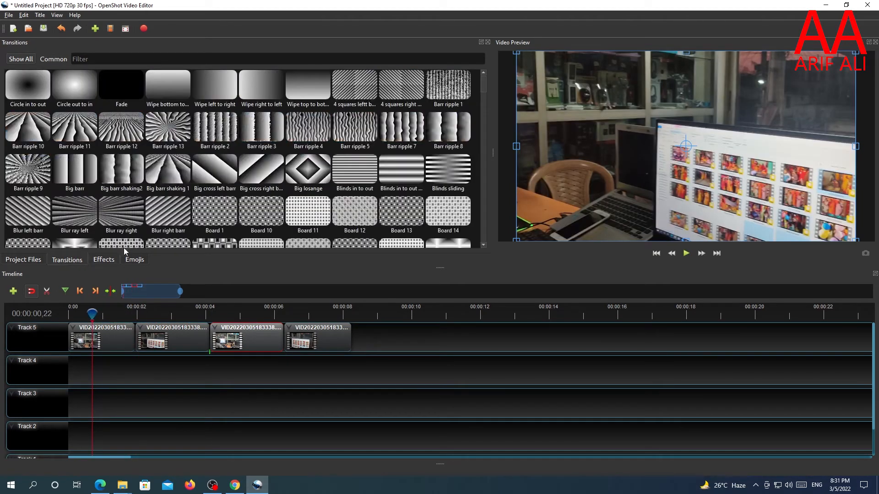
{"action": "mouse_move", "coordinate": [36, 133]}
{"action": "left_mouse_down"}
{"action": "mouse_move", "coordinate": [85, 293]}
{"action": "mouse_move", "coordinate": [129, 341]}
{"action": "mouse_move", "coordinate": [145, 343]}
{"action": "mouse_move", "coordinate": [122, 328]}
{"action": "mouse_move", "coordinate": [122, 368]}
{"action": "mouse_move", "coordinate": [128, 332]}
{"action": "mouse_move", "coordinate": [211, 331]}
{"action": "mouse_move", "coordinate": [46, 129]}
{"action": "mouse_move", "coordinate": [34, 136]}
{"action": "left_mouse_up"}
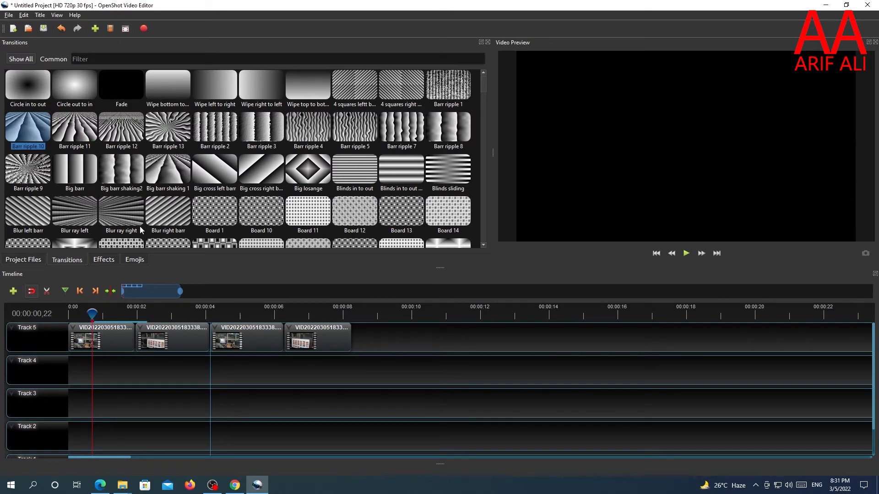
{"action": "left_click", "coordinate": [31, 260]}
{"action": "left_click", "coordinate": [57, 260]}
{"action": "left_click", "coordinate": [135, 260]}
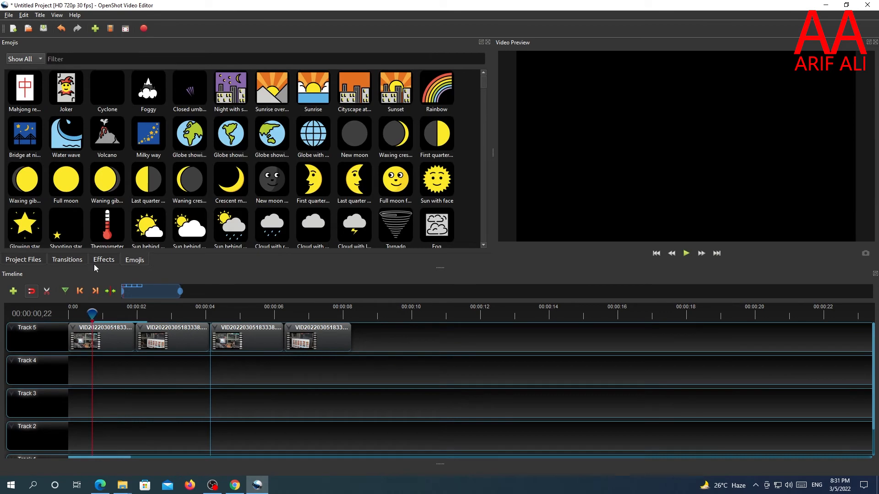
{"action": "left_click", "coordinate": [70, 260]}
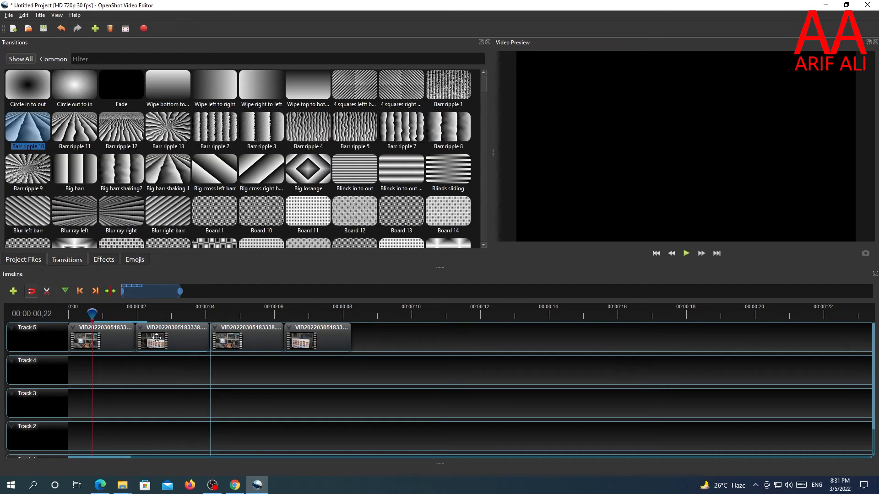
Move all four clip pieces from Track 5 down to Track 4, keeping them in order end to end
{"action": "left_click_drag", "start_coordinate": [105, 340], "coordinate": [105, 362]}
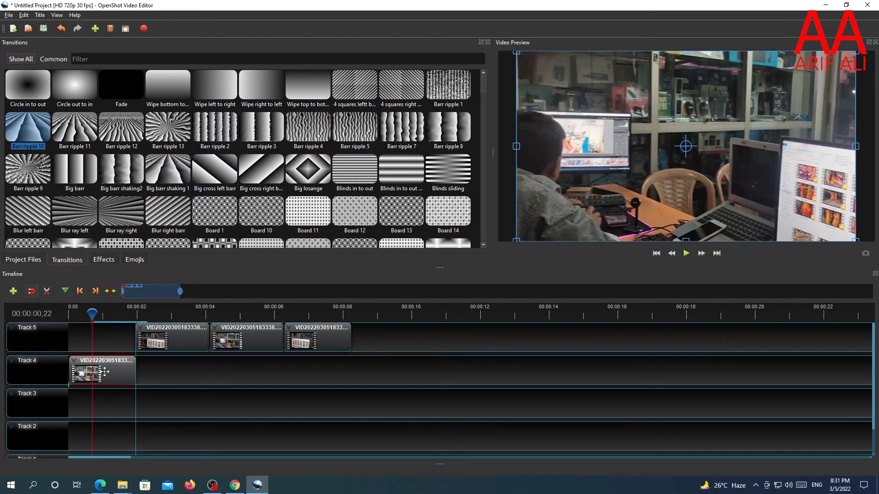
{"action": "left_click_drag", "start_coordinate": [161, 342], "coordinate": [157, 371]}
{"action": "left_click_drag", "start_coordinate": [217, 342], "coordinate": [231, 373]}
{"action": "left_click_drag", "start_coordinate": [301, 343], "coordinate": [300, 375]}
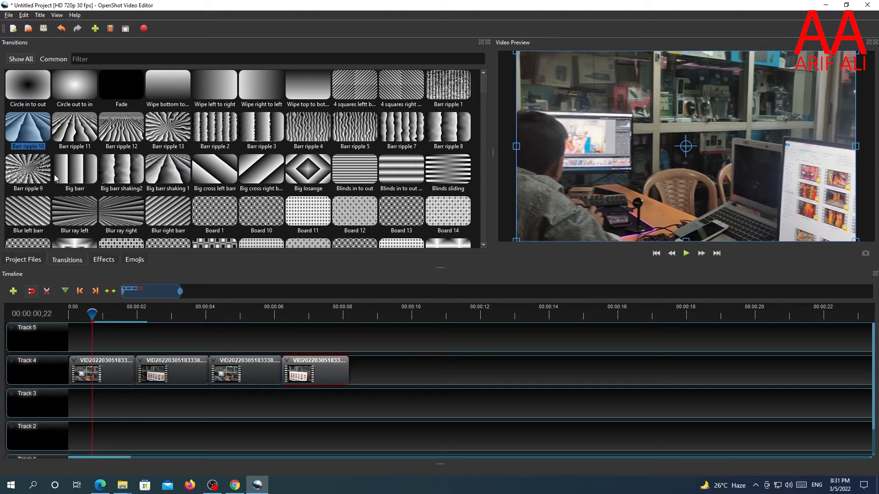
Place the 4 squares left transition on Track 5, starting at the playhead
{"action": "left_click", "coordinate": [121, 81]}
{"action": "left_click", "coordinate": [253, 84]}
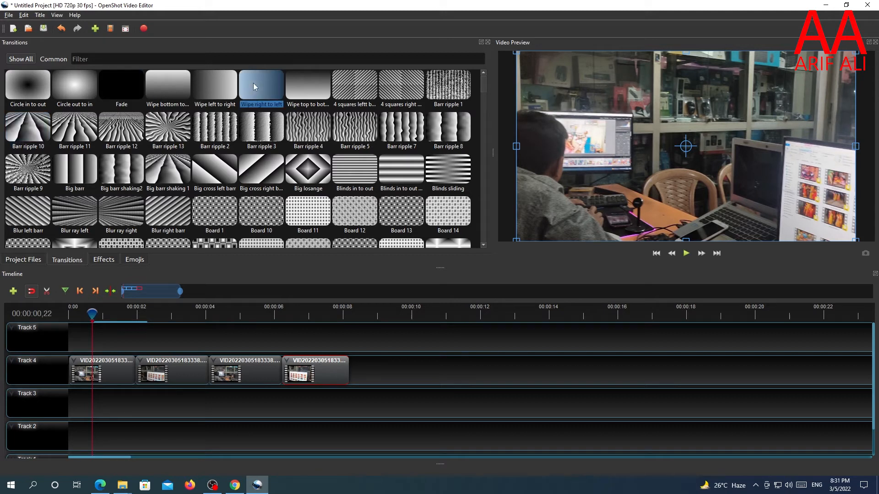
{"action": "left_click", "coordinate": [364, 83]}
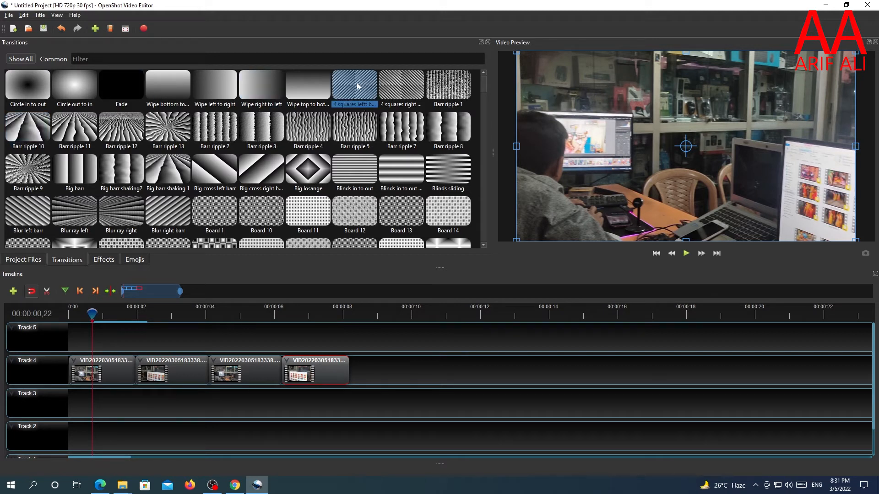
{"action": "left_click_drag", "start_coordinate": [348, 109], "coordinate": [96, 343]}
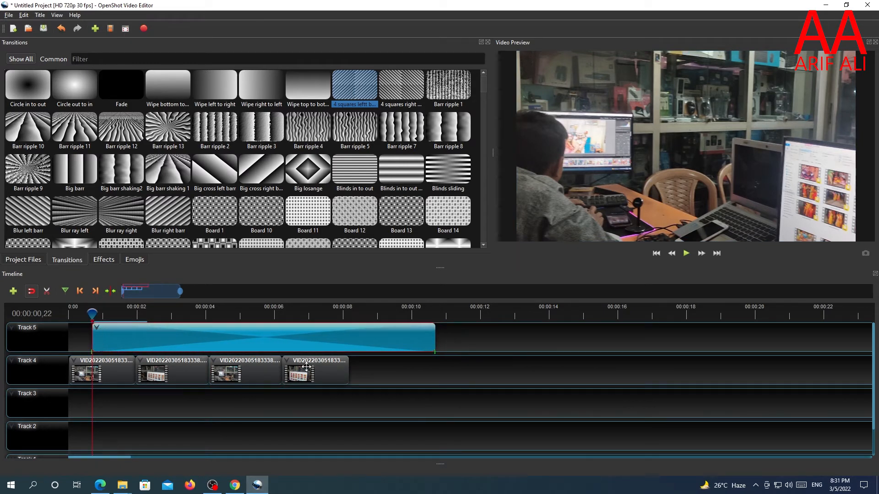
Shorten the transition to about 0.8 seconds and move it over the cut between the first two clips on Track 4
{"action": "left_click_drag", "start_coordinate": [436, 338], "coordinate": [147, 335]}
{"action": "left_click", "coordinate": [95, 313]}
{"action": "left_click_drag", "start_coordinate": [95, 313], "coordinate": [136, 366]}
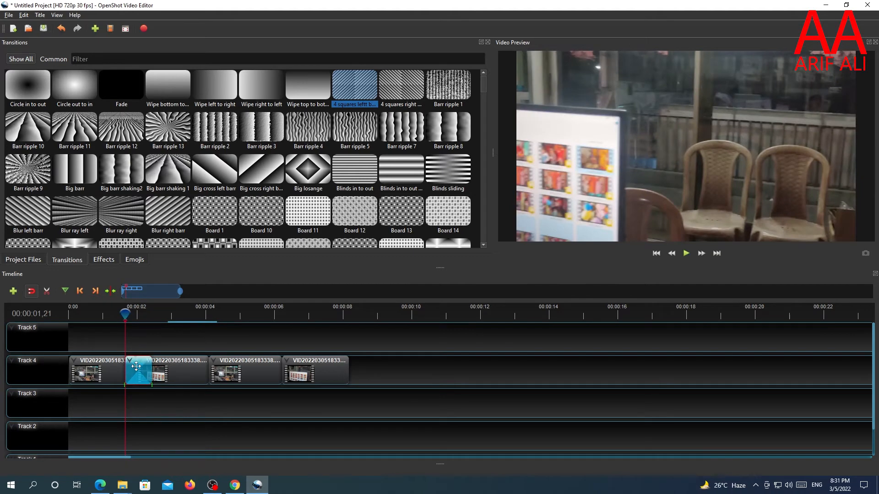
Preview playback across the transition between the first two clips
{"action": "left_click_drag", "start_coordinate": [126, 315], "coordinate": [104, 315]}
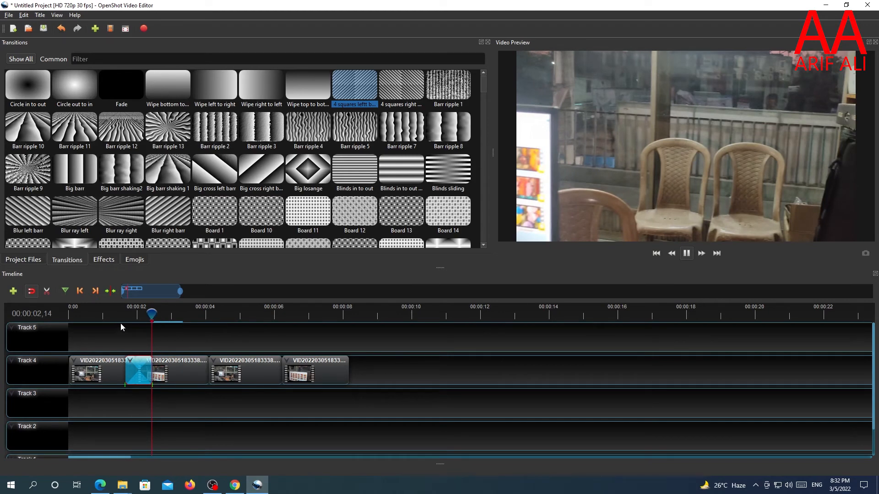
{"action": "left_click_drag", "start_coordinate": [177, 314], "coordinate": [118, 314]}
{"action": "left_click", "coordinate": [688, 253]}
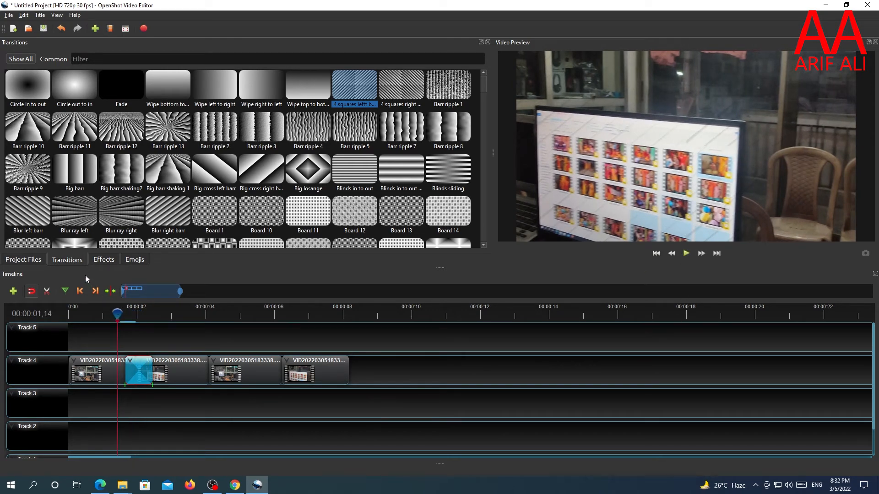
Apply the Delay effect to the second clip on Track 4 and scrub through that clip to check it
{"action": "left_click", "coordinate": [104, 260]}
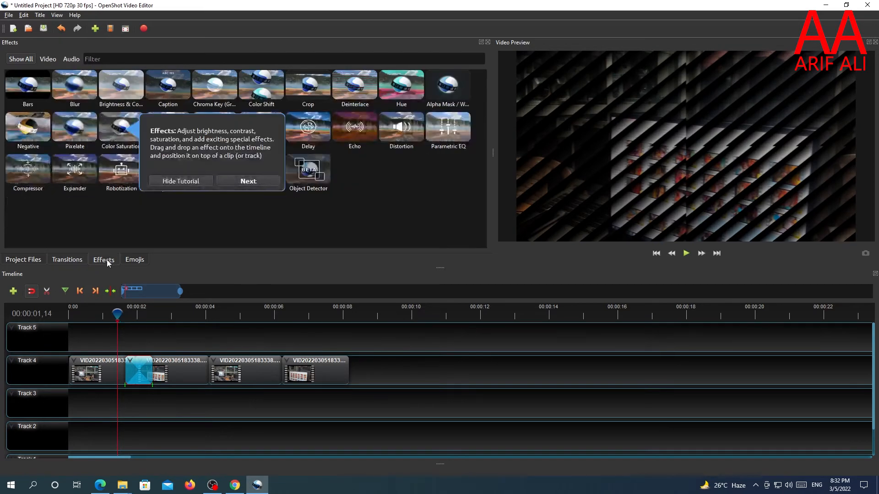
{"action": "left_click", "coordinate": [248, 182]}
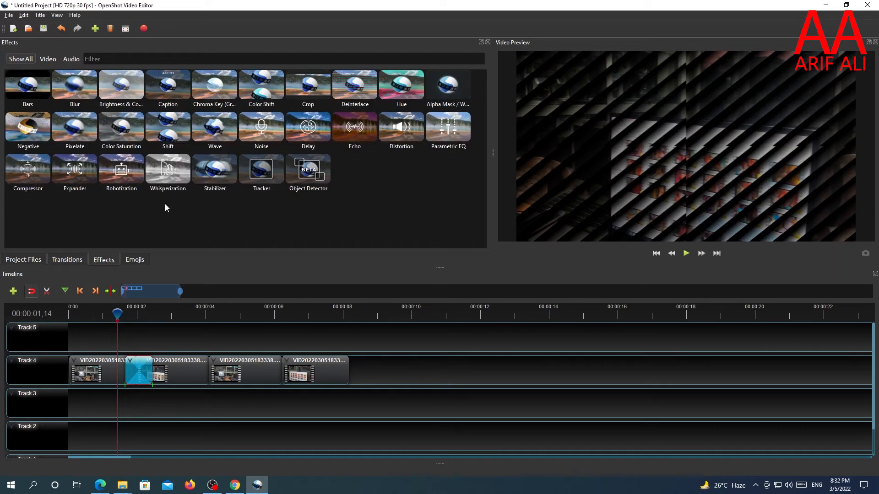
{"action": "left_click", "coordinate": [311, 129]}
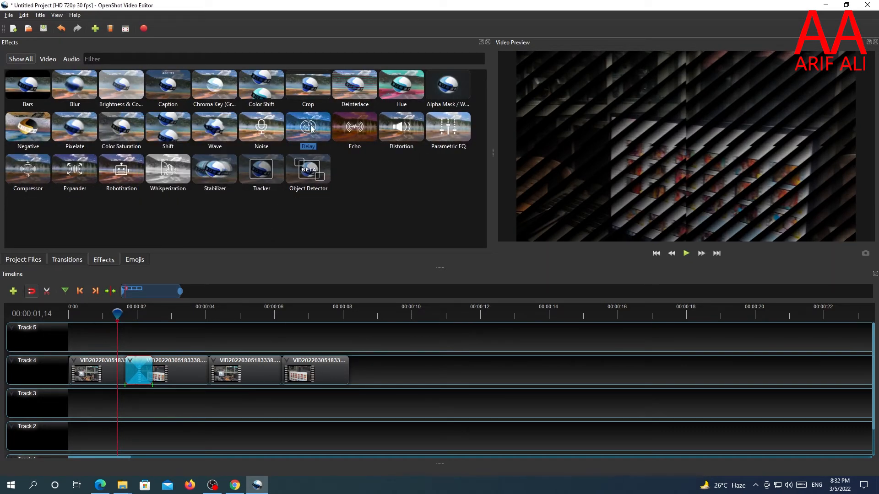
{"action": "left_click_drag", "start_coordinate": [311, 128], "coordinate": [209, 371]}
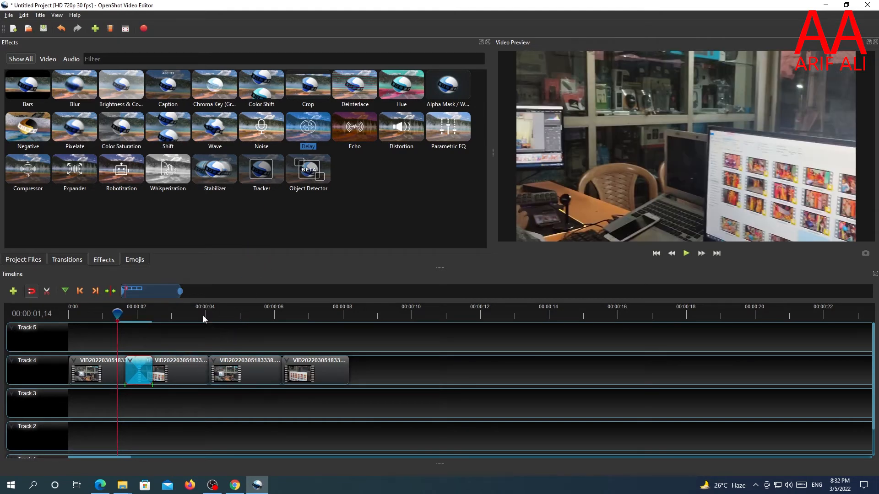
{"action": "mouse_move", "coordinate": [194, 315]}
{"action": "left_mouse_down"}
{"action": "mouse_move", "coordinate": [219, 314]}
{"action": "mouse_move", "coordinate": [176, 315]}
{"action": "left_mouse_up"}
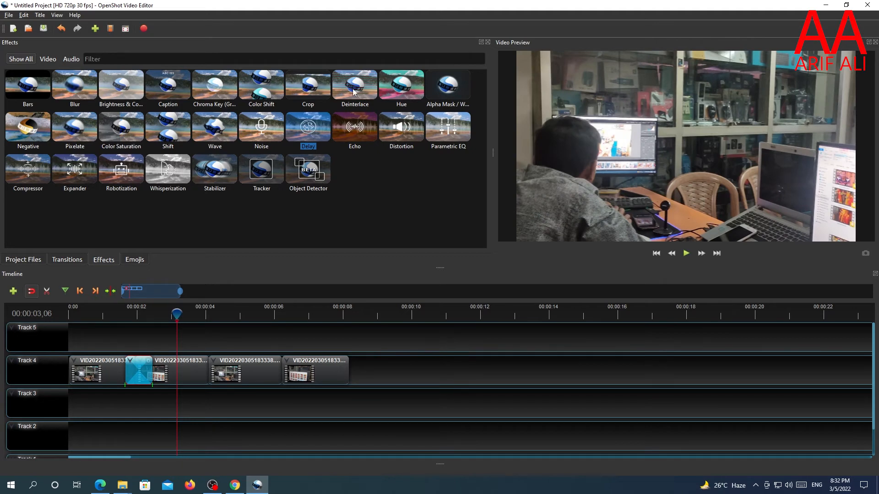
Add the Sun with face emoji to Track 5, starting at about 5.5 seconds
{"action": "left_click", "coordinate": [135, 260]}
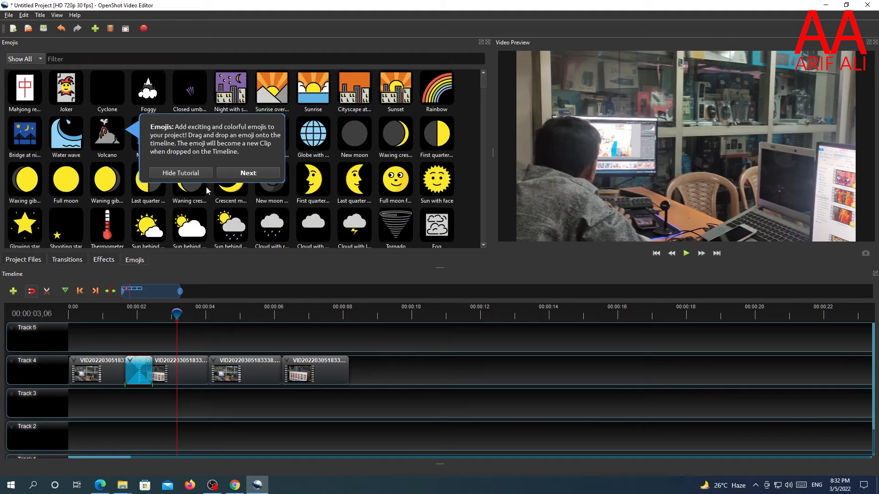
{"action": "left_click", "coordinate": [240, 174]}
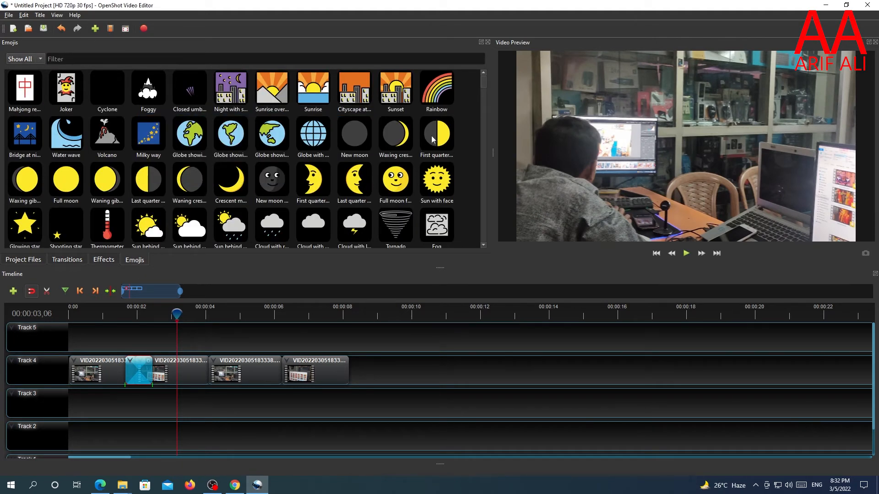
{"action": "left_click_drag", "start_coordinate": [436, 180], "coordinate": [256, 332]}
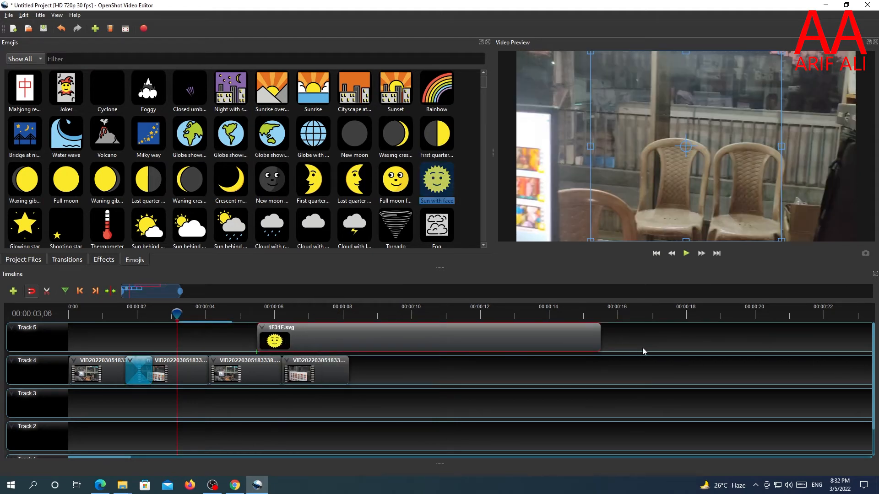
Trim the sun emoji clip on Track 5 to about 1.5 seconds, and shrink and reposition it over the monitor's upper-right corner in the video frame
{"action": "left_click_drag", "start_coordinate": [602, 334], "coordinate": [307, 338]}
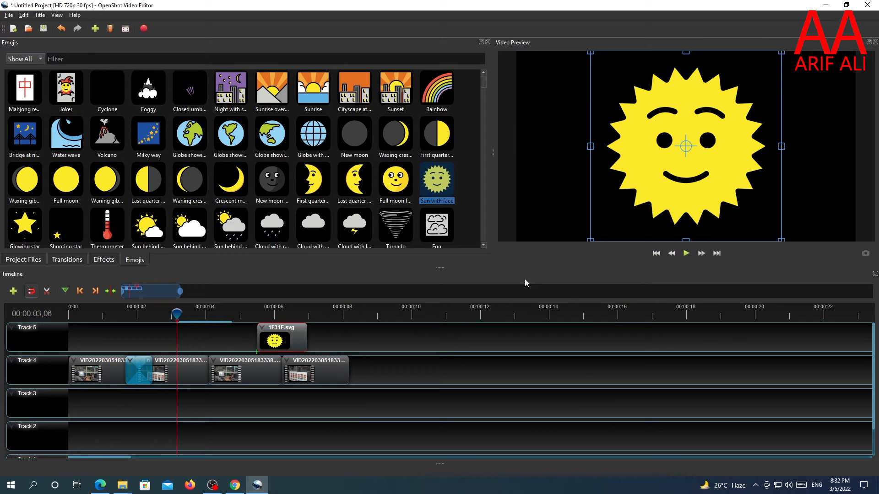
{"action": "left_click_drag", "start_coordinate": [778, 239], "coordinate": [806, 114]}
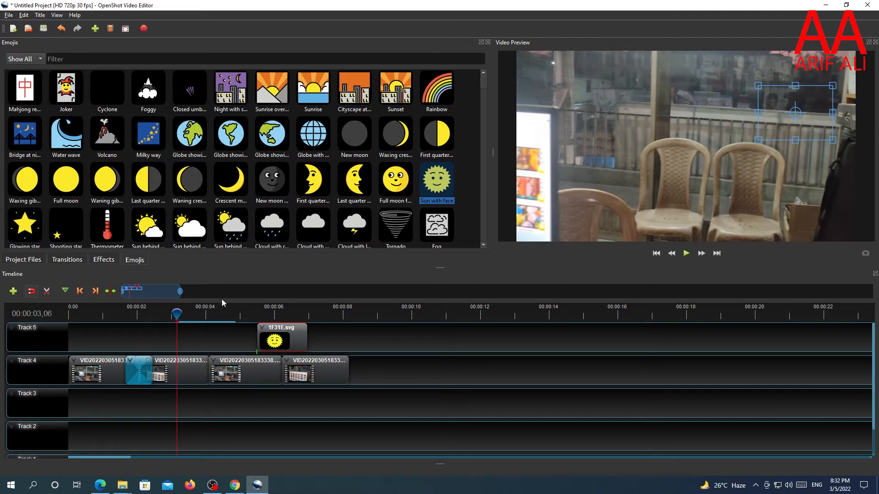
{"action": "left_click_drag", "start_coordinate": [176, 314], "coordinate": [275, 321]}
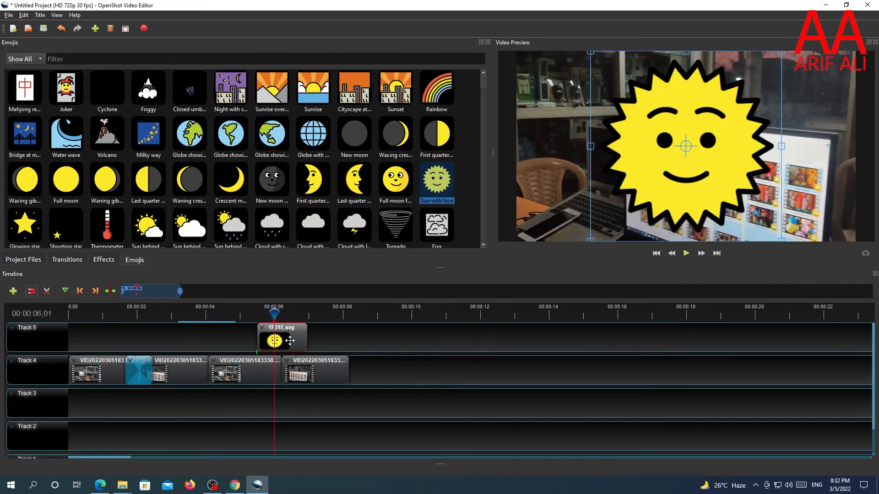
{"action": "left_click_drag", "start_coordinate": [781, 241], "coordinate": [707, 169]}
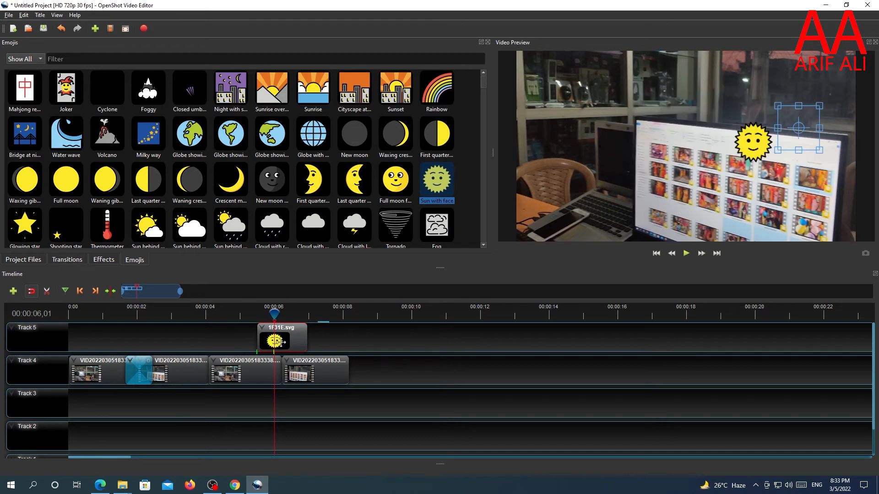
{"action": "left_click_drag", "start_coordinate": [758, 146], "coordinate": [820, 140]}
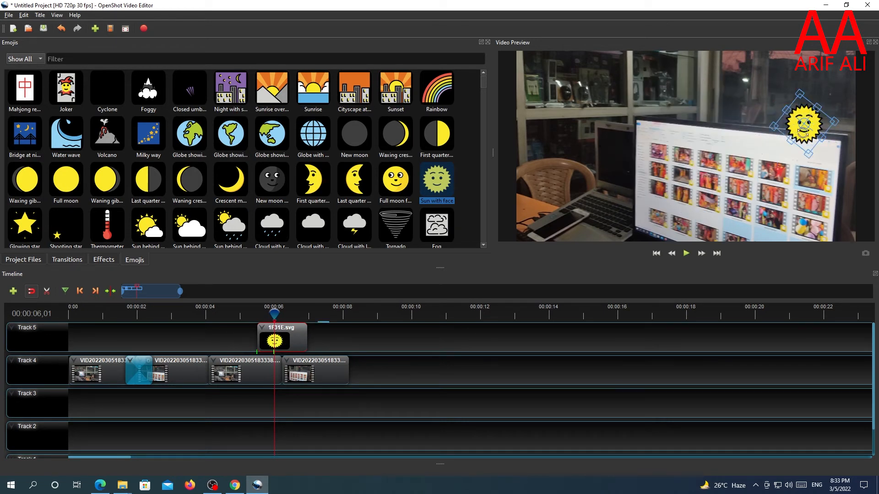
Show the transitions library, dismiss its tutorial tip, and scrub across the transition between the first two clips
{"action": "left_click_drag", "start_coordinate": [274, 314], "coordinate": [201, 315]}
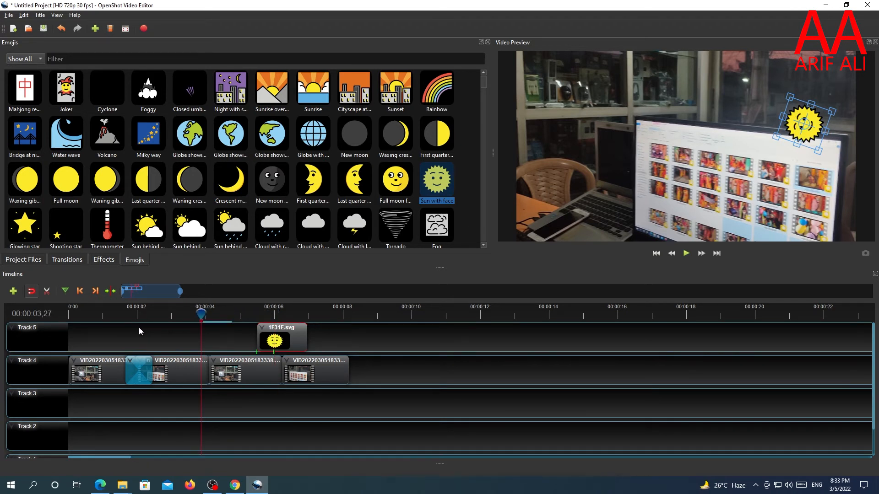
{"action": "left_click", "coordinate": [23, 260]}
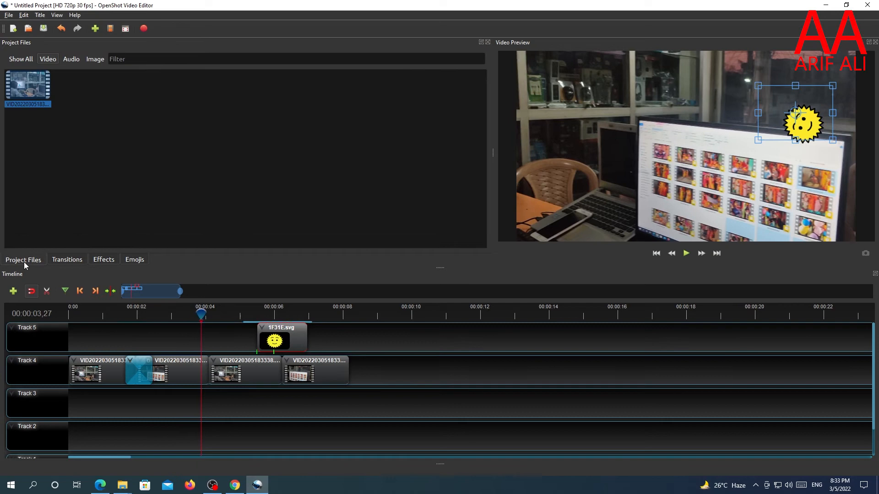
{"action": "left_click", "coordinate": [63, 261]}
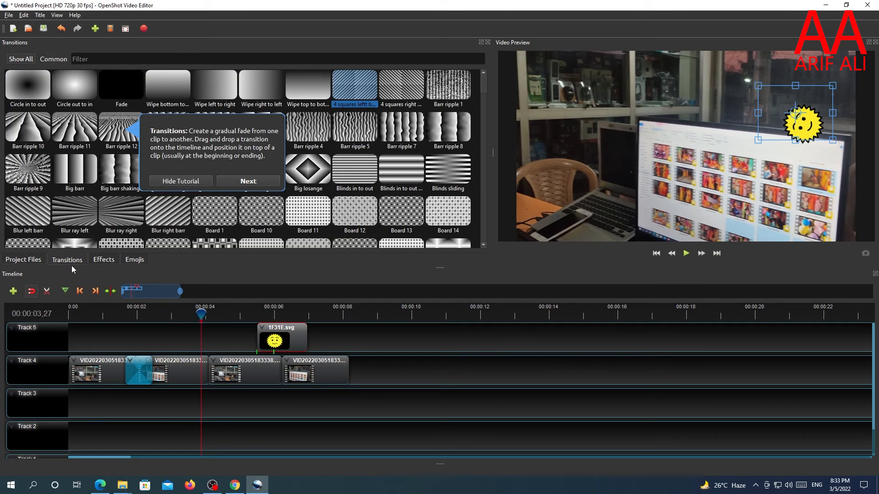
{"action": "left_click", "coordinate": [248, 181]}
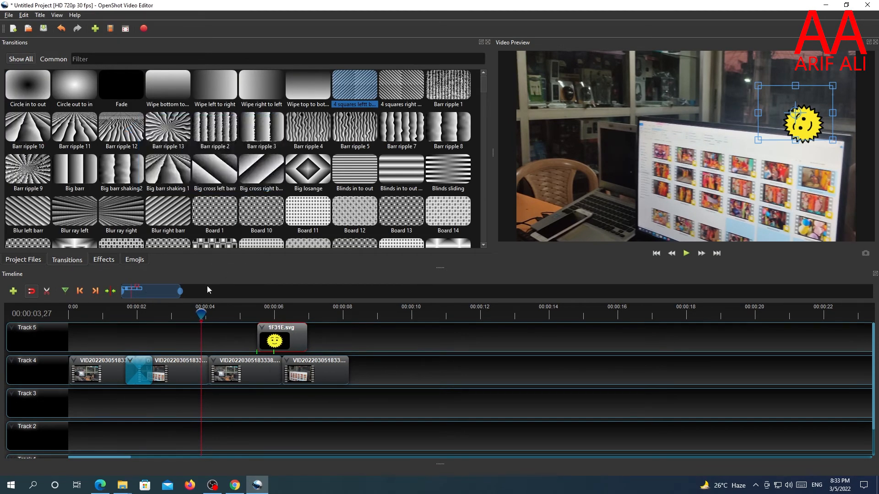
{"action": "left_click_drag", "start_coordinate": [202, 315], "coordinate": [118, 323]}
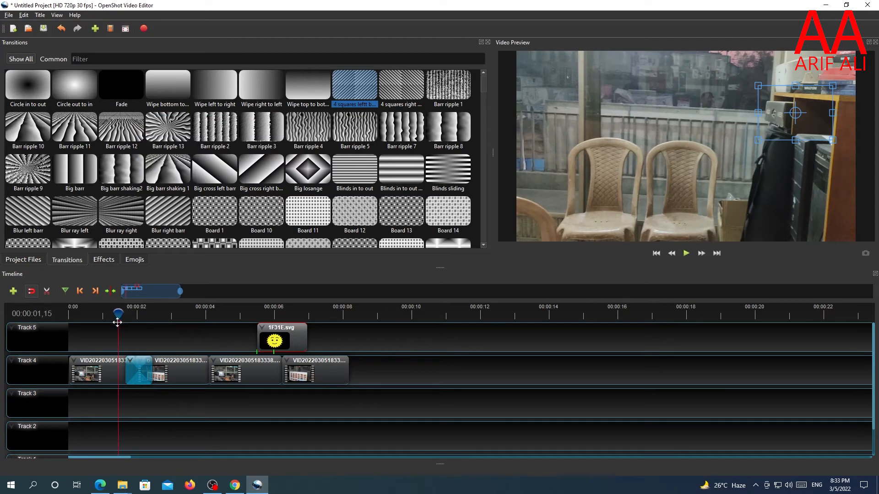
{"action": "left_click_drag", "start_coordinate": [115, 315], "coordinate": [139, 314]}
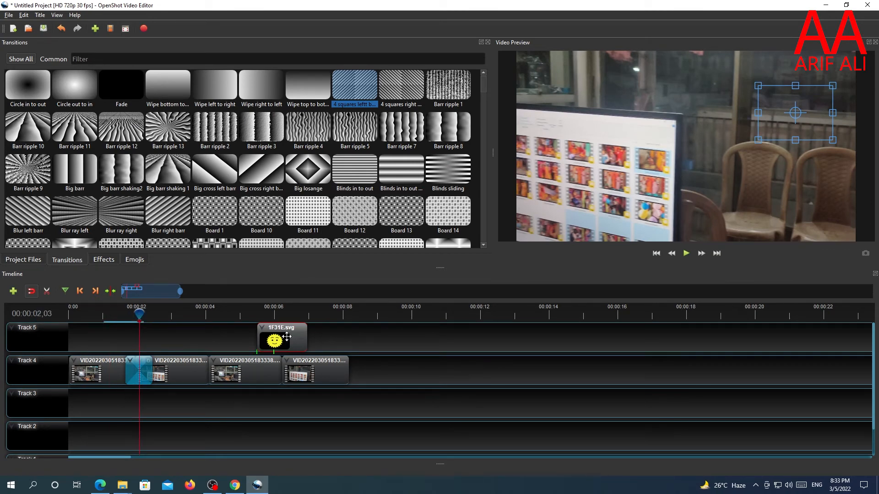
Delete the sun emoji clip from Track 5 and scrub through the Track 4 clips to their end
{"action": "key", "text": "Delete"}
{"action": "left_click_drag", "start_coordinate": [138, 317], "coordinate": [93, 321]}
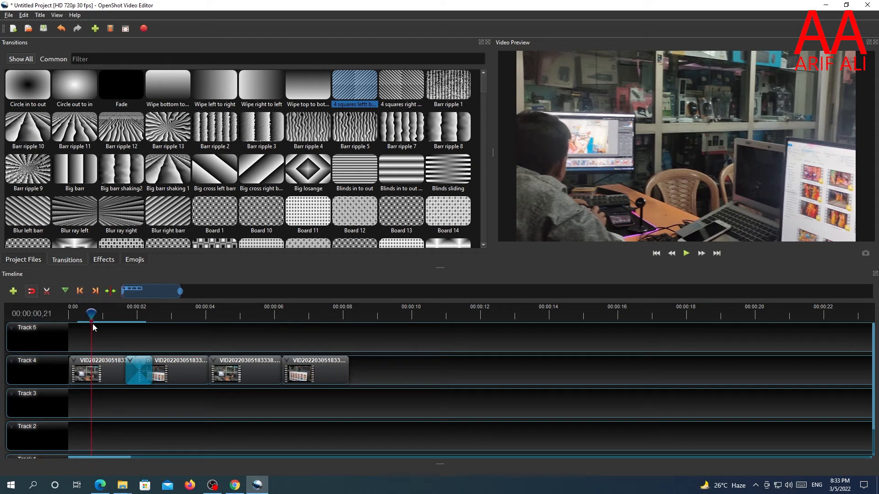
{"action": "left_click_drag", "start_coordinate": [92, 314], "coordinate": [70, 315]}
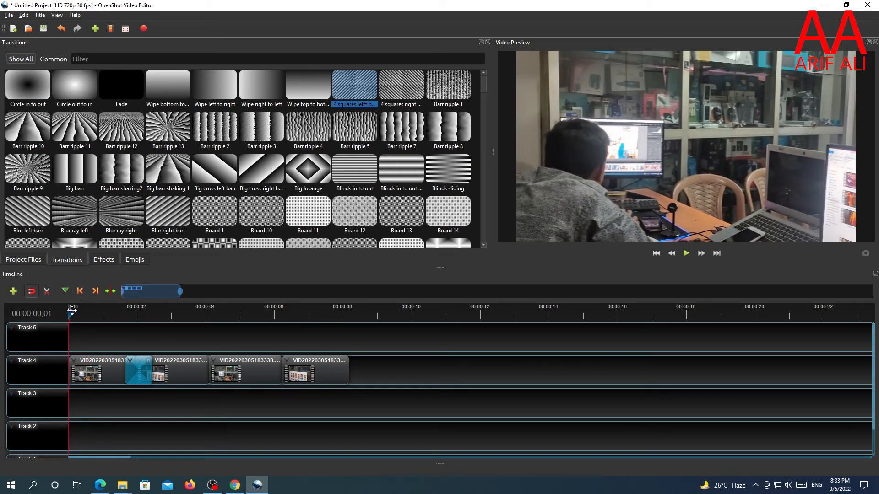
{"action": "left_click", "coordinate": [156, 314]}
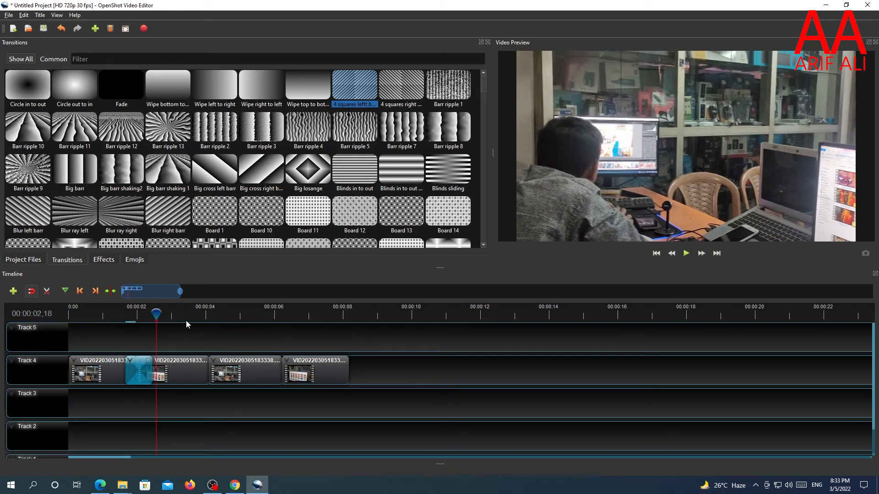
{"action": "left_click_drag", "start_coordinate": [156, 314], "coordinate": [349, 313]}
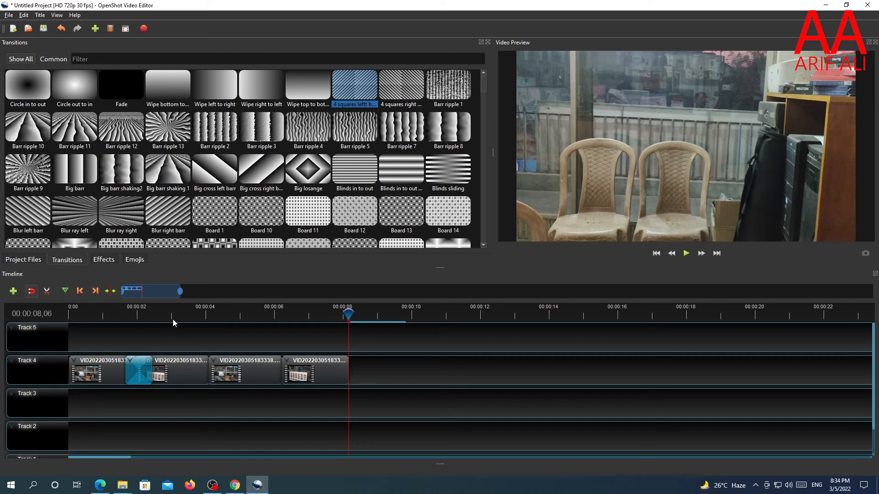
{"action": "left_click", "coordinate": [155, 309]}
{"action": "left_click", "coordinate": [351, 313]}
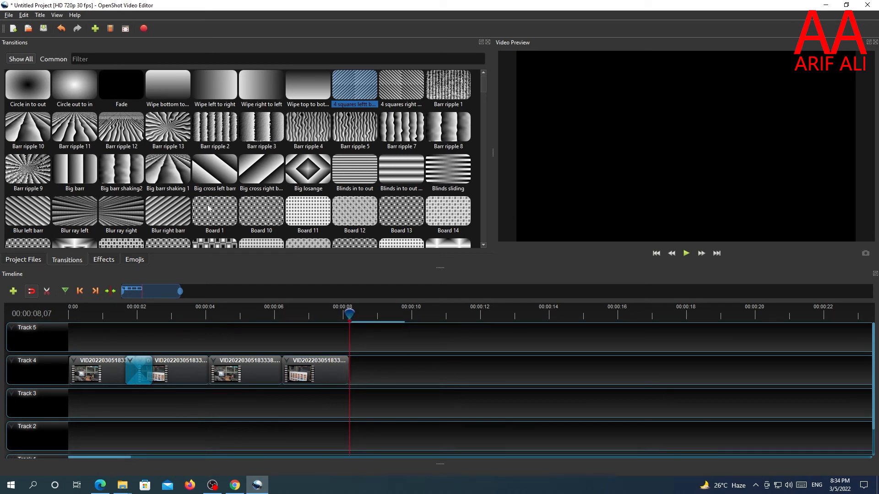
Open the video export settings and start choosing a destination folder
{"action": "left_click", "coordinate": [144, 30]}
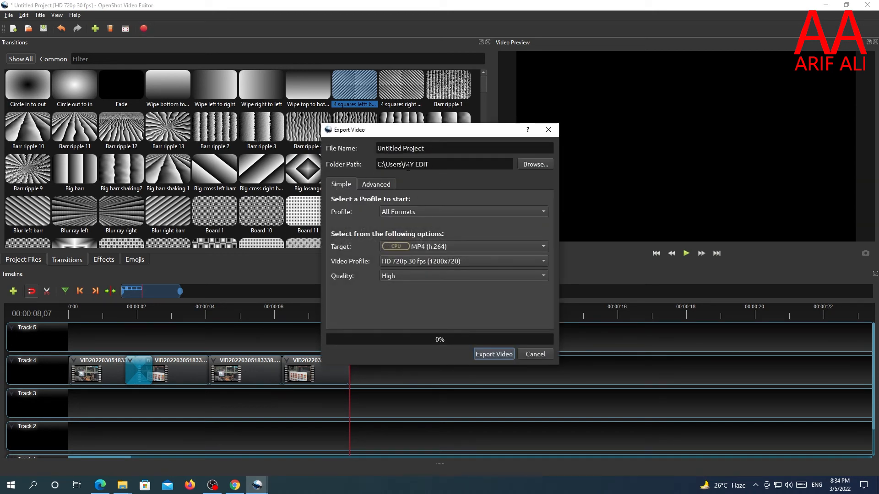
{"action": "left_click", "coordinate": [528, 165]}
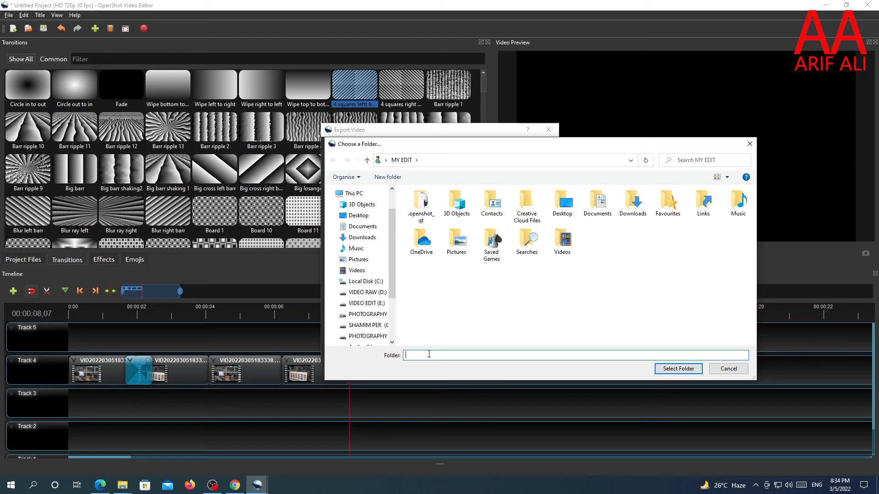
{"action": "type", "text": "OK"}
{"action": "left_click", "coordinate": [676, 369]}
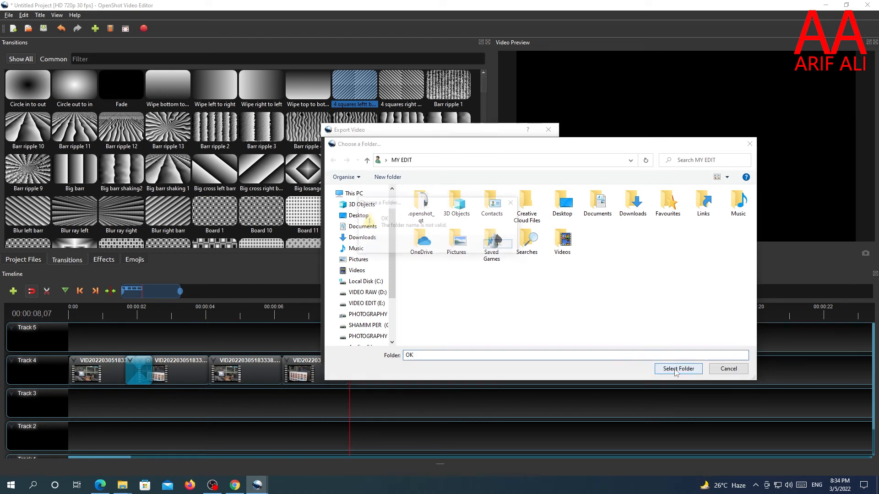
{"action": "left_click", "coordinate": [499, 245]}
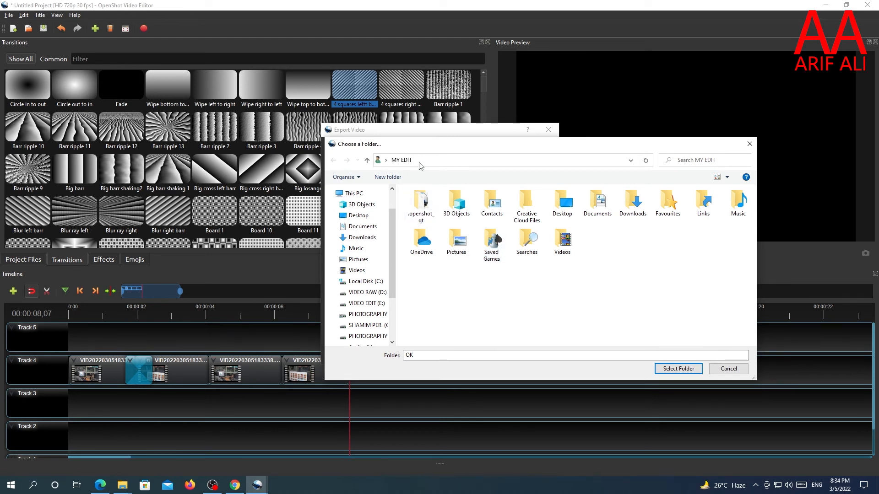
Set the export folder to Desktop and keep MP4 (h.264) as the target format
{"action": "left_click", "coordinate": [359, 216]}
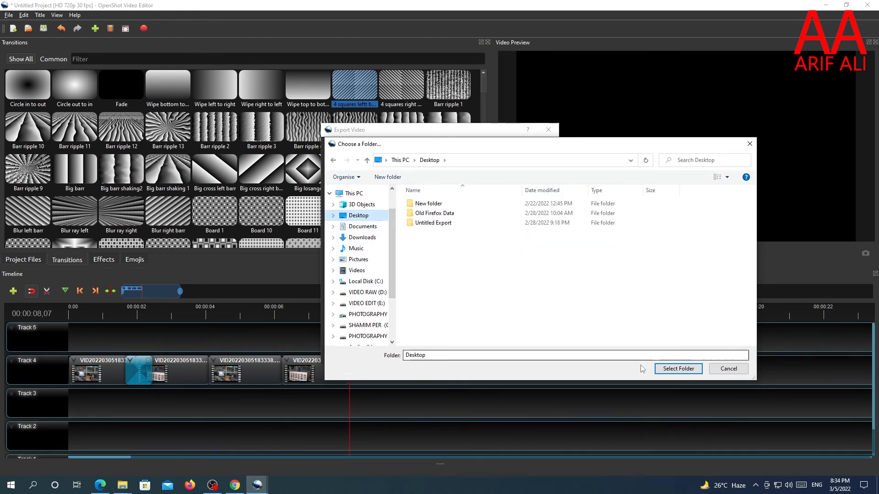
{"action": "left_click", "coordinate": [685, 375]}
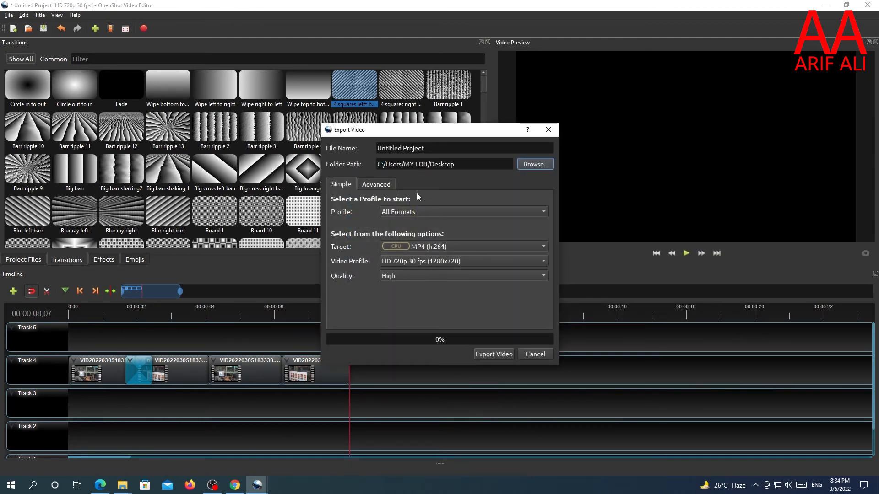
{"action": "left_click", "coordinate": [464, 247]}
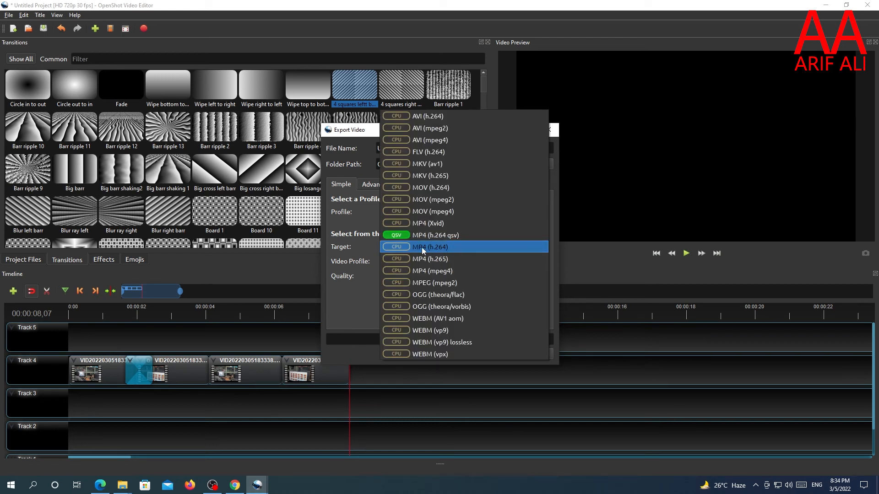
{"action": "left_click", "coordinate": [451, 248]}
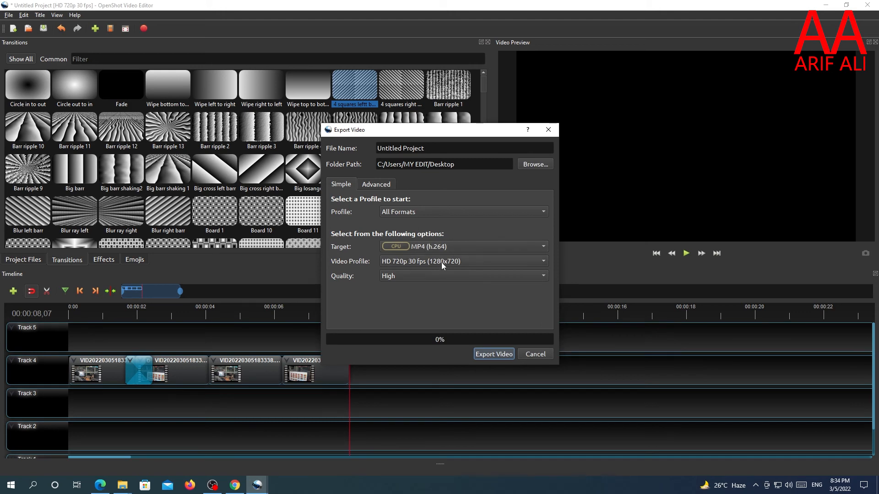
Set the export's video profile to HD 1080p 25 fps (1920x1080) and keep the quality at High
{"action": "left_click", "coordinate": [441, 262]}
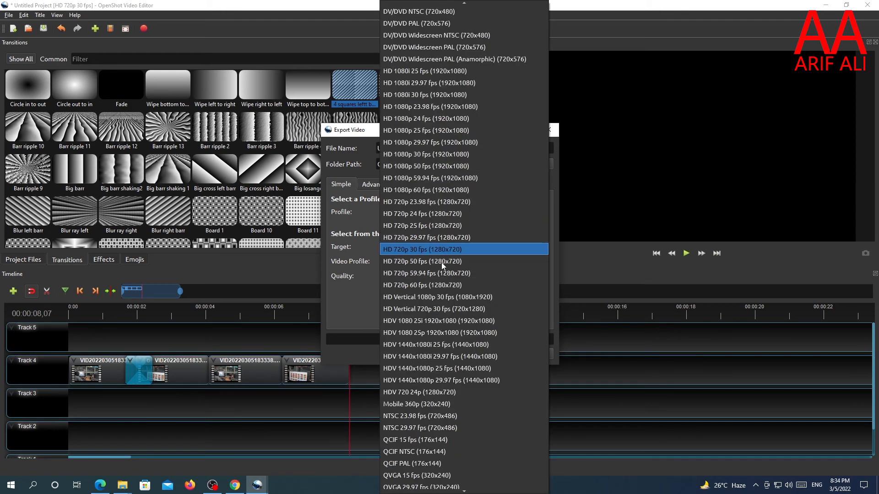
{"action": "left_click", "coordinate": [416, 129]}
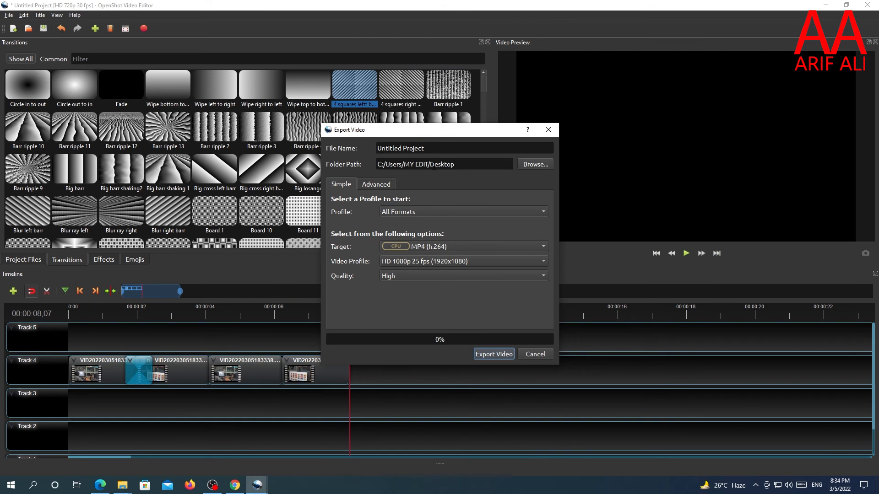
{"action": "left_click", "coordinate": [394, 277]}
{"action": "left_click", "coordinate": [402, 275]}
Name the output file OK, export the video and close the finished export
{"action": "left_click_drag", "start_coordinate": [432, 148], "coordinate": [370, 151]}
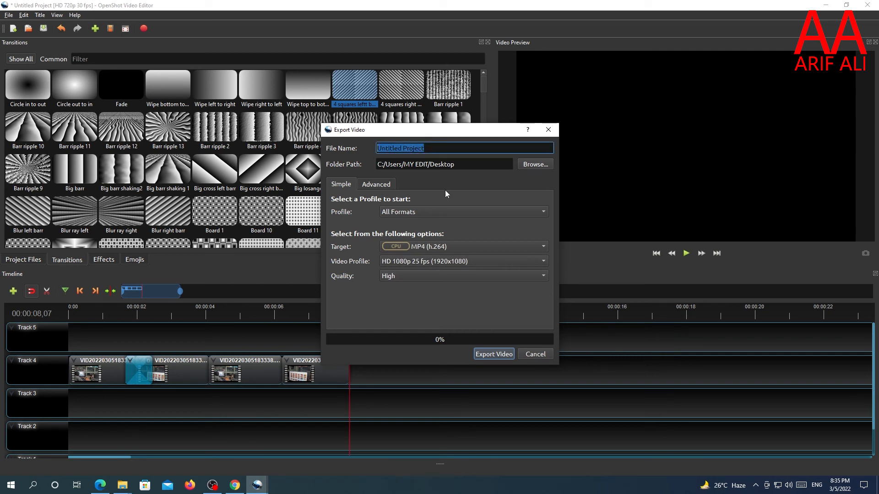
{"action": "type", "text": "OK"}
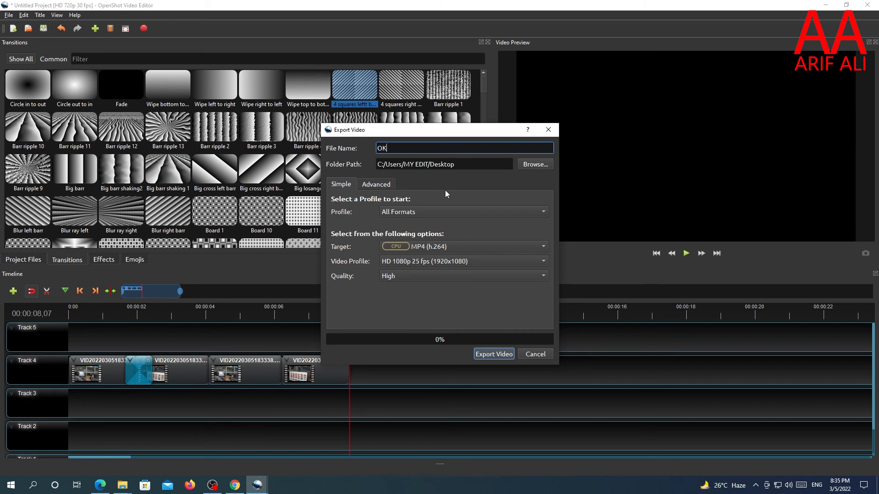
{"action": "left_click", "coordinate": [493, 354]}
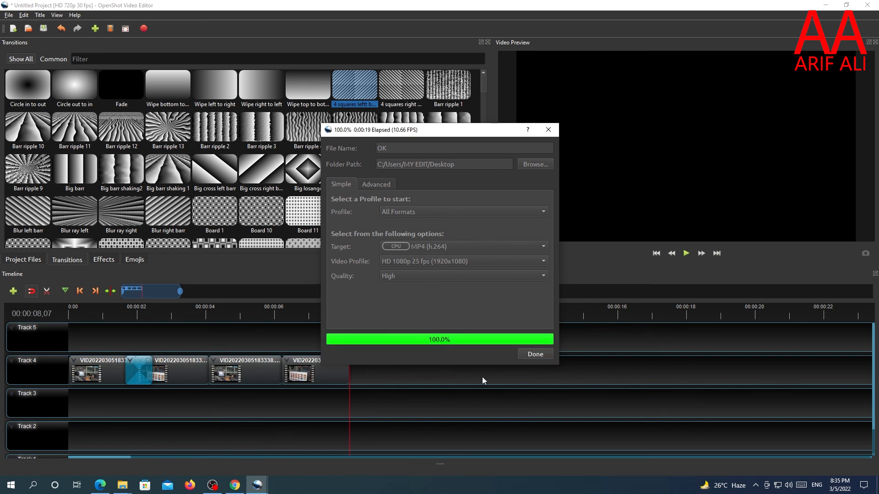
{"action": "left_click", "coordinate": [535, 354]}
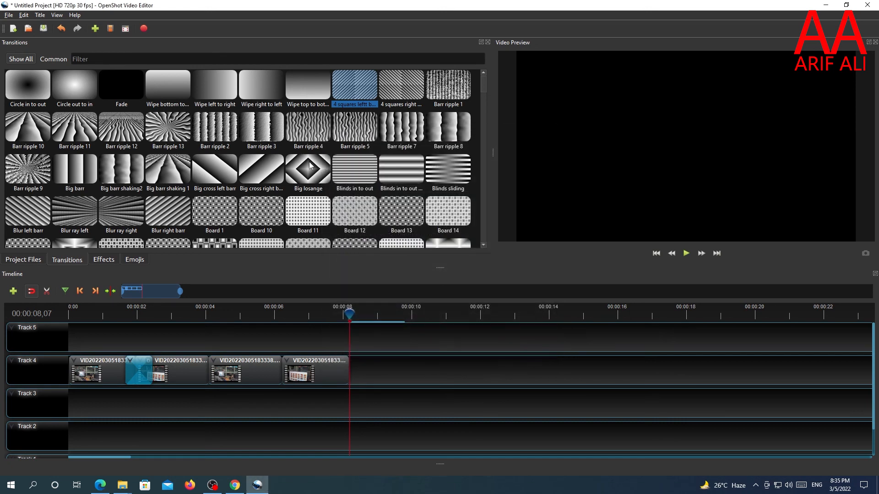
Reopen the video export settings, examine the advanced options and close them without exporting
{"action": "left_click", "coordinate": [143, 29]}
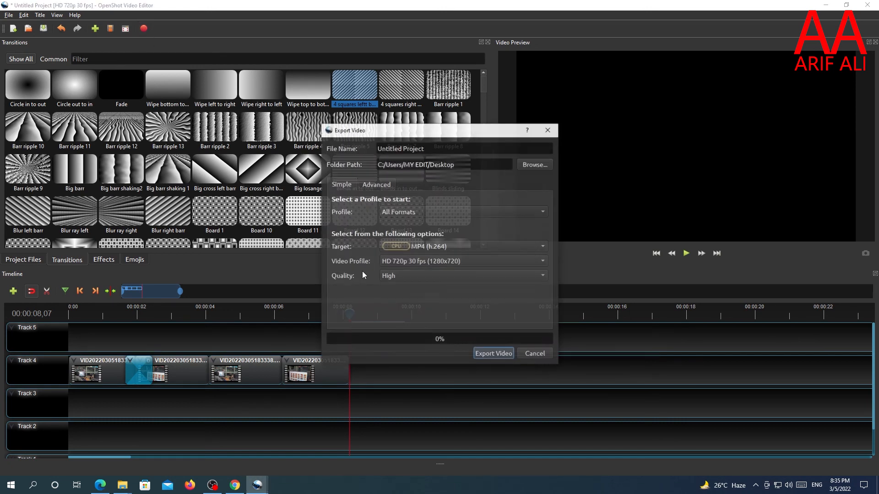
{"action": "left_click", "coordinate": [378, 184]}
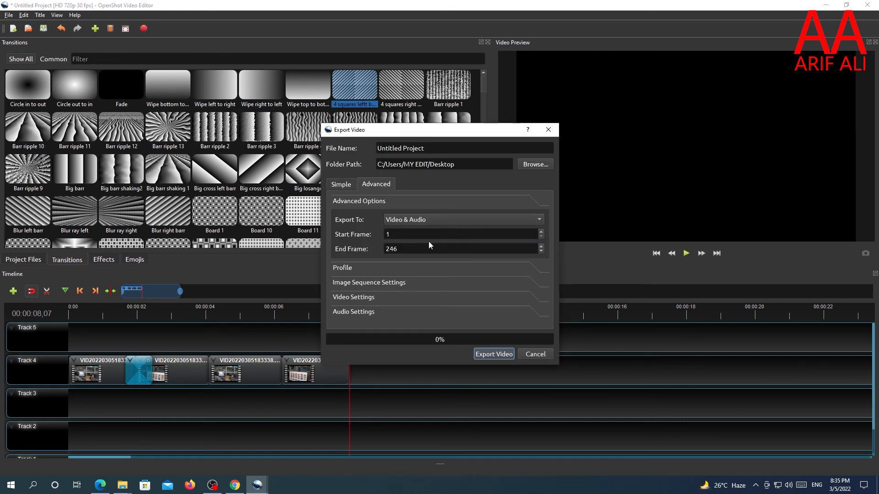
{"action": "left_click", "coordinate": [537, 356]}
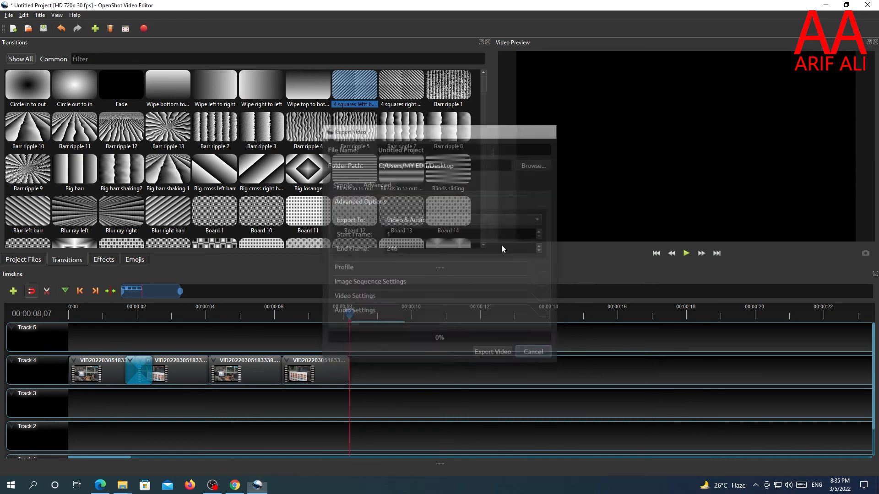
Switch to the desktop, play the exported OK video in PotPlayer and lower its volume to 0%
{"action": "left_click", "coordinate": [829, 5]}
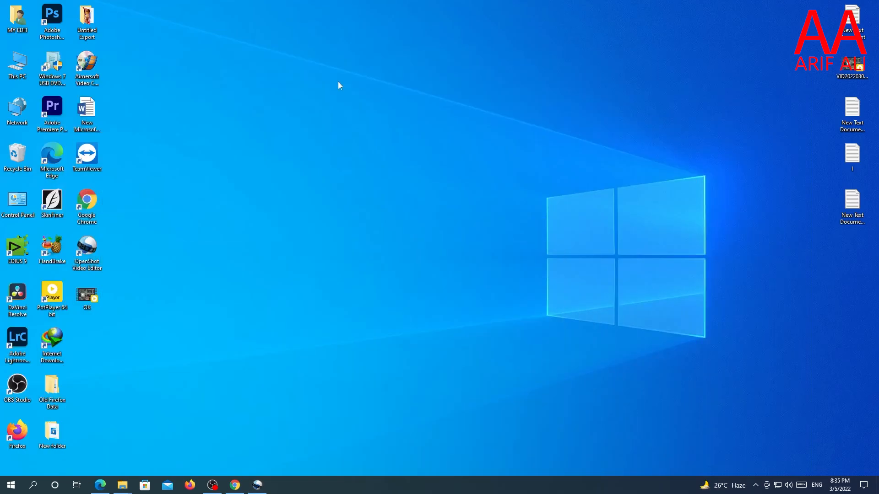
{"action": "right_click", "coordinate": [225, 151]}
{"action": "left_click", "coordinate": [245, 176]}
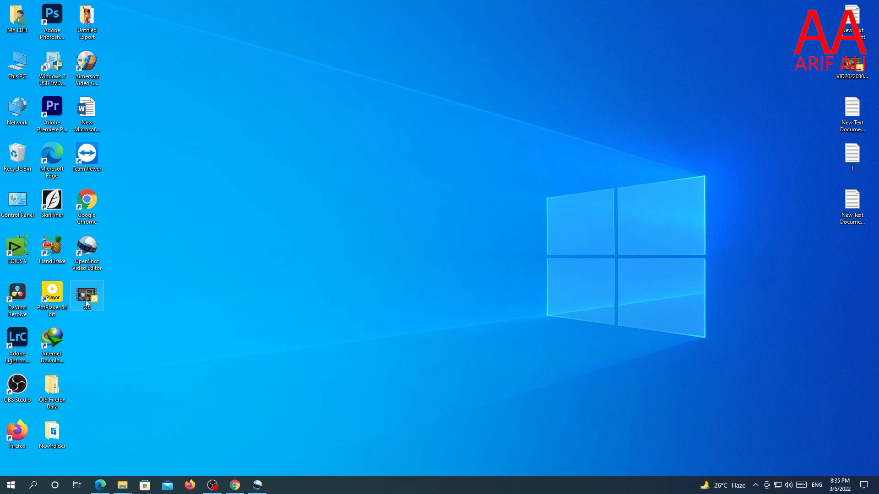
{"action": "double_click", "coordinate": [97, 291]}
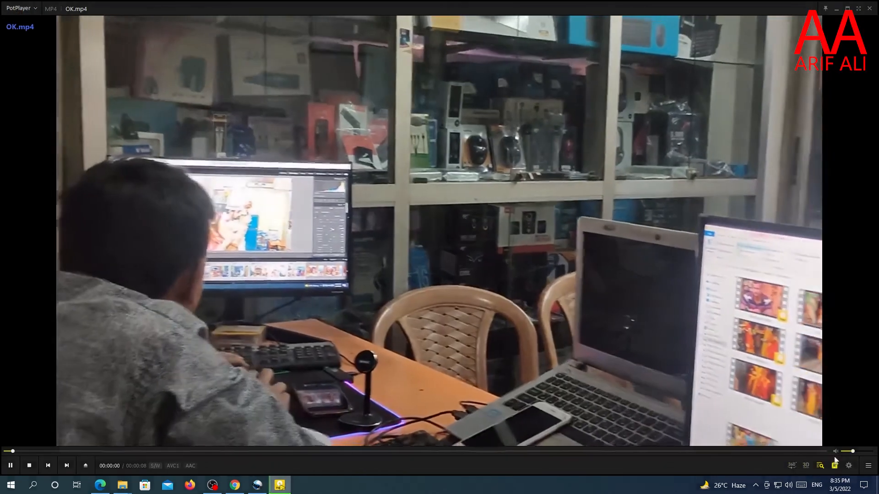
{"action": "left_click_drag", "start_coordinate": [852, 451], "coordinate": [838, 452]}
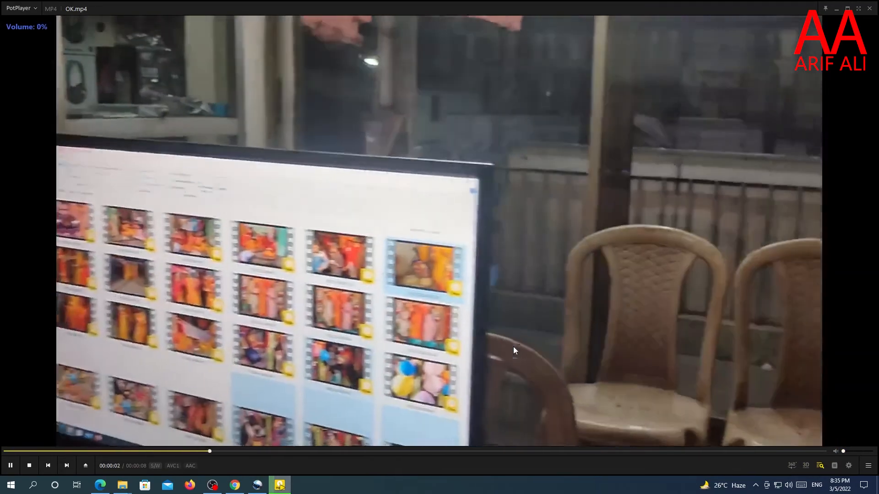